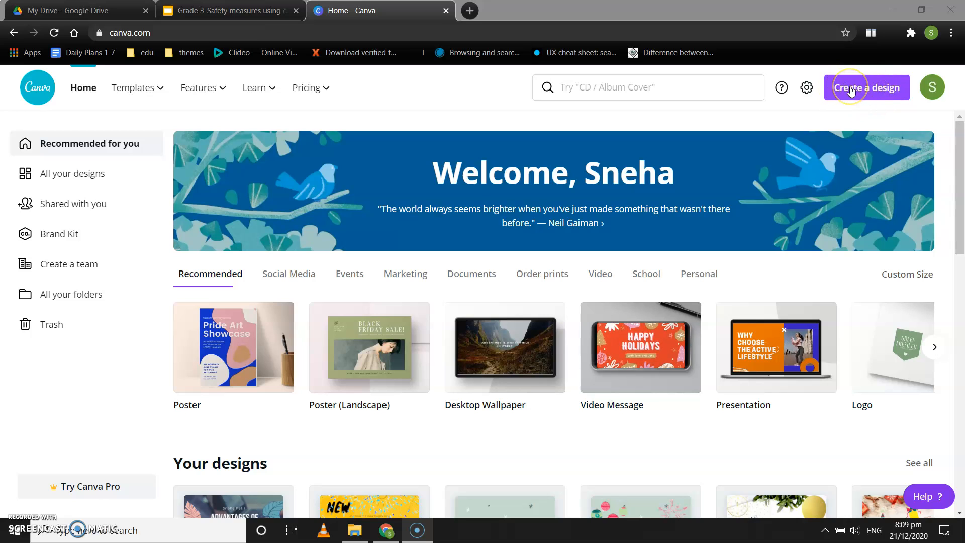
Step: Create a new blank Poster (Landscape) design by searching the design types for "poster"
click(850, 89)
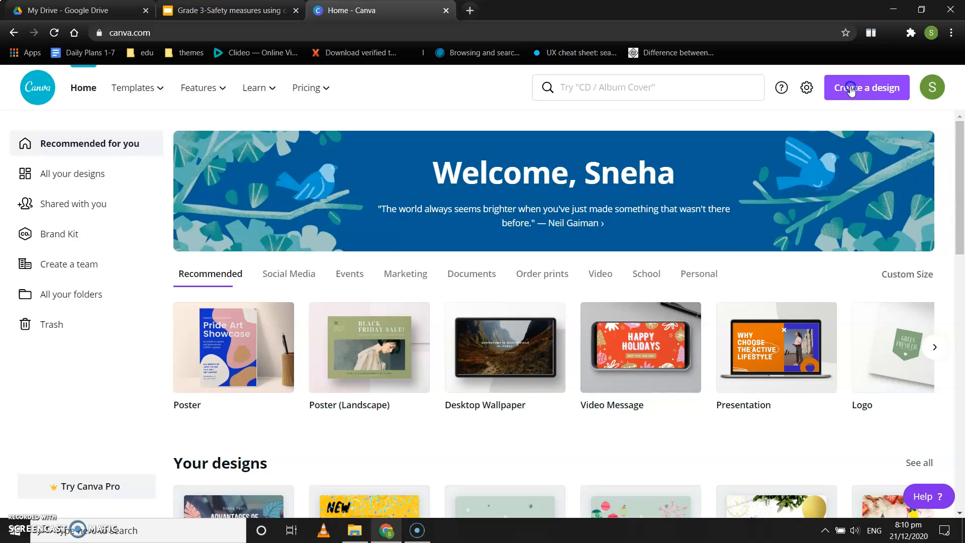
click(850, 89)
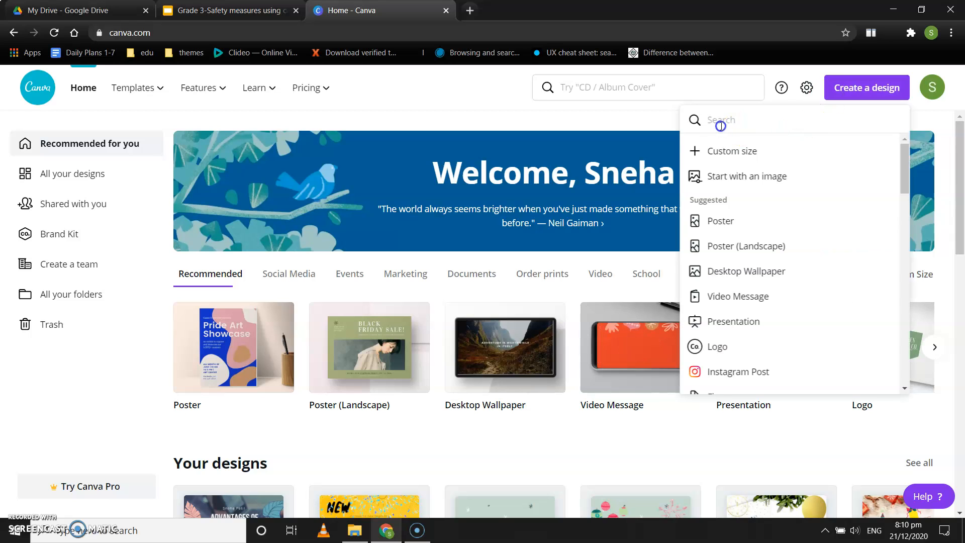
text(poster)
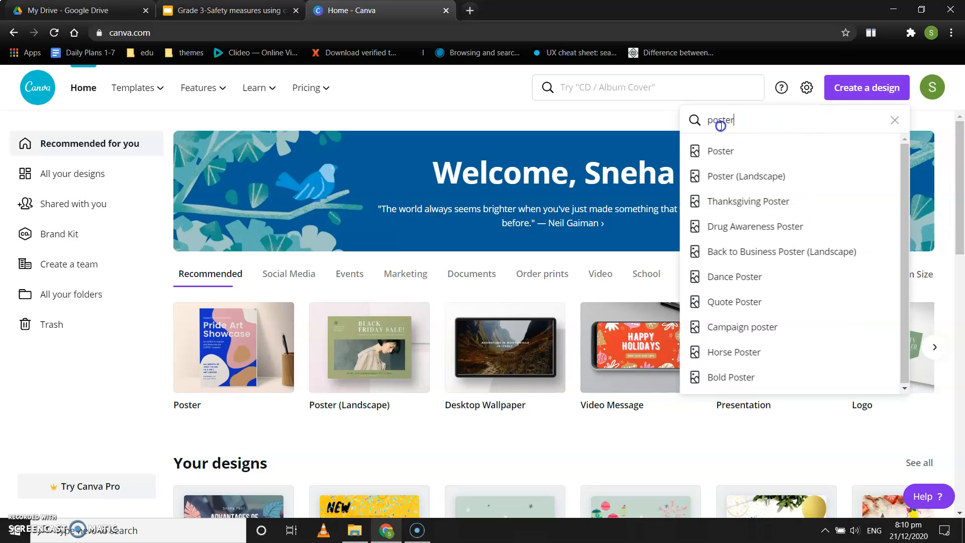
click(731, 179)
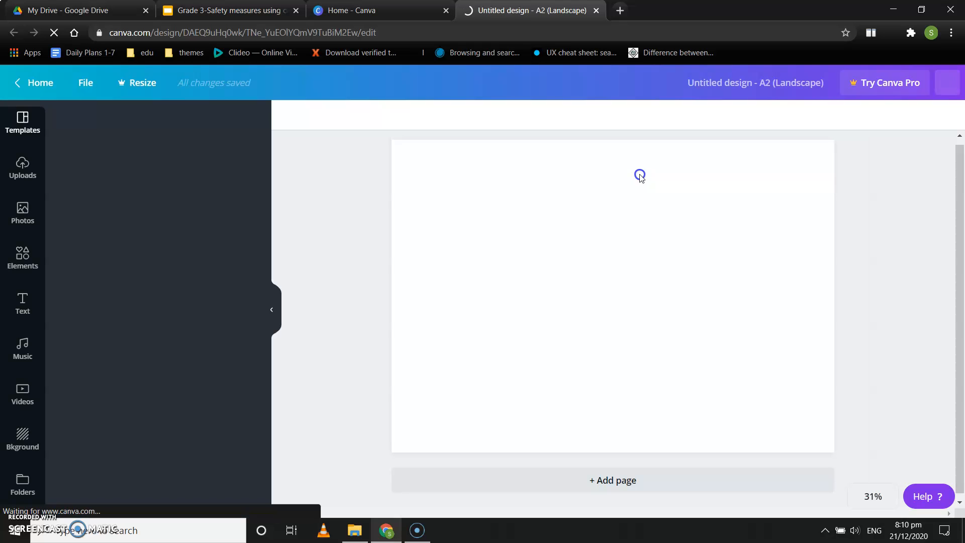
click(433, 254)
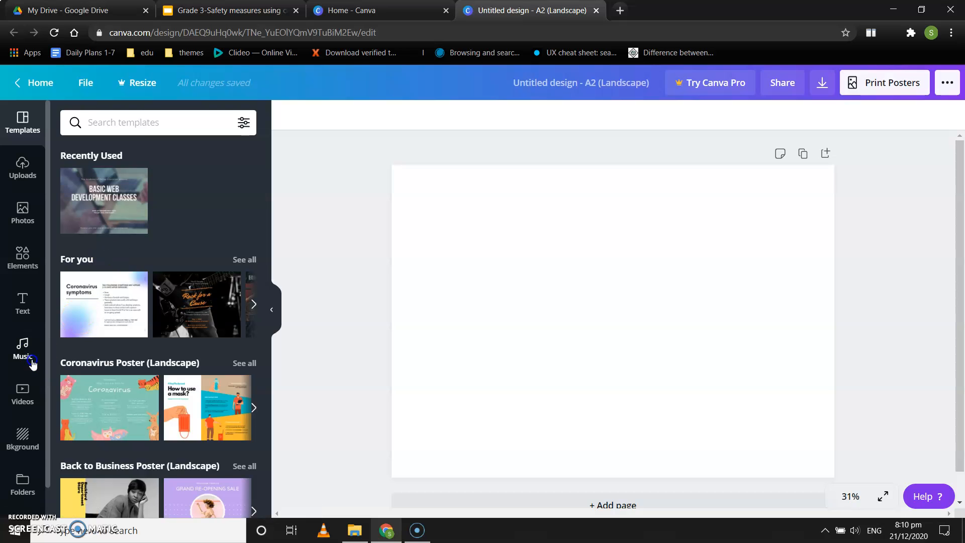
Step: Apply the brown wooden plank image from the recently used backgrounds to the poster
click(19, 416)
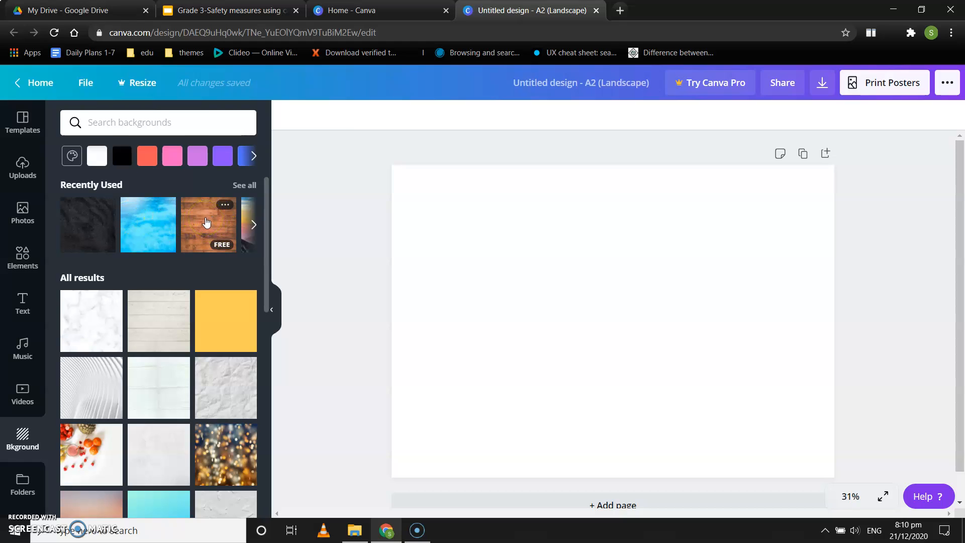
click(206, 222)
click(99, 224)
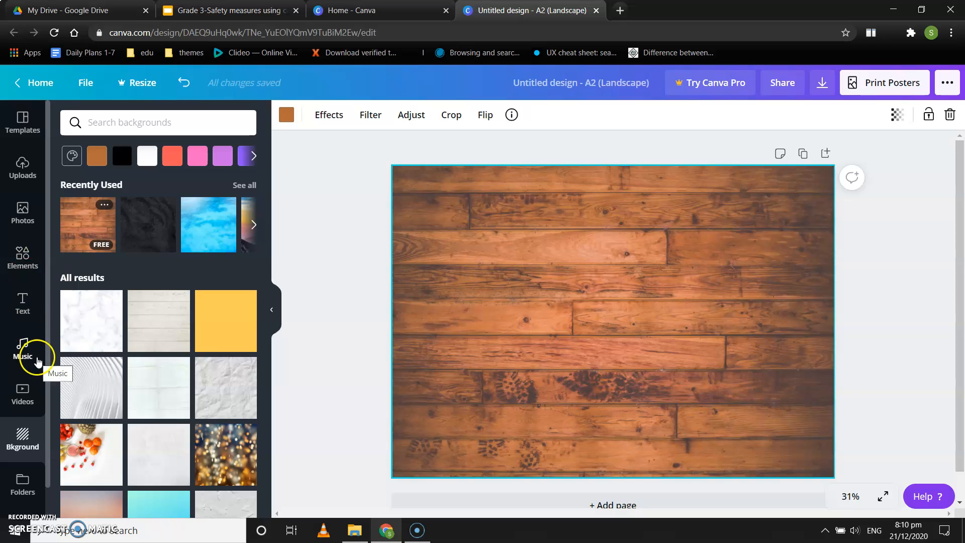
Step: Add a heading text box and move it to the upper edge of the poster
click(22, 300)
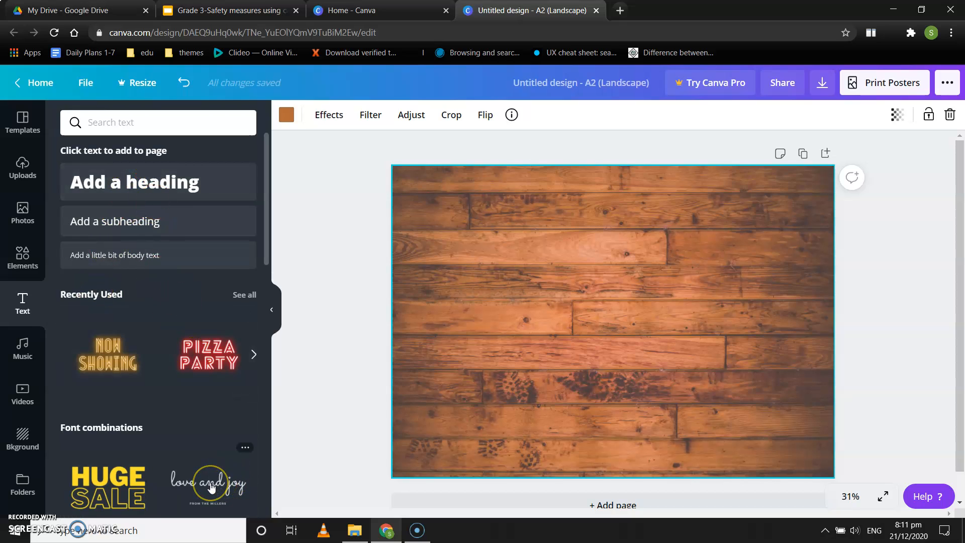
click(154, 190)
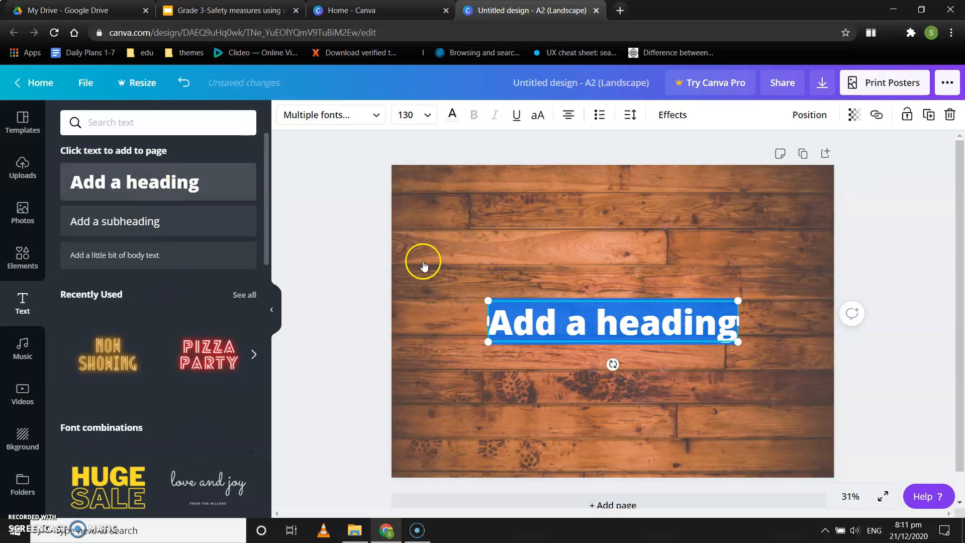
click(586, 318)
drag(590, 313, 585, 188)
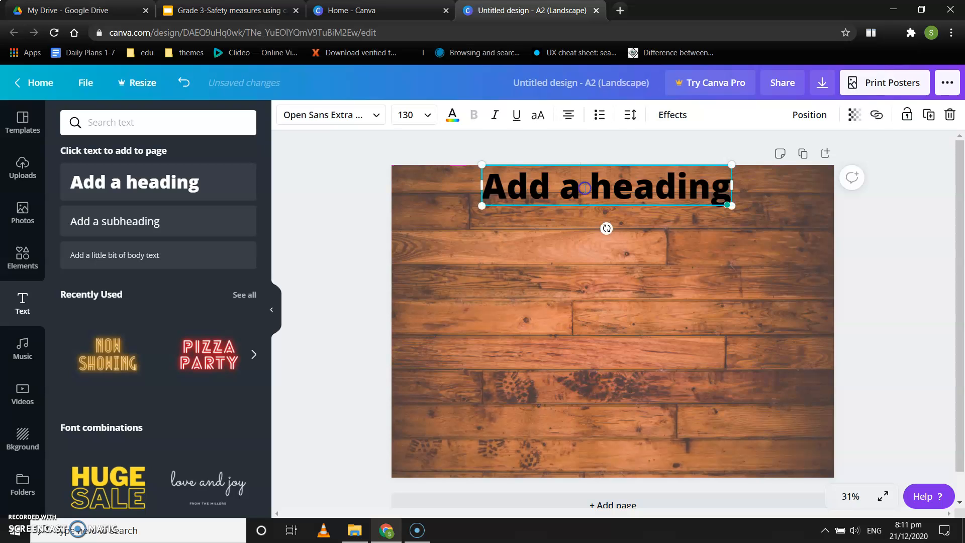
Step: Replace the heading's placeholder text with "Safety Measures", capitalising both words
triple_click(586, 188)
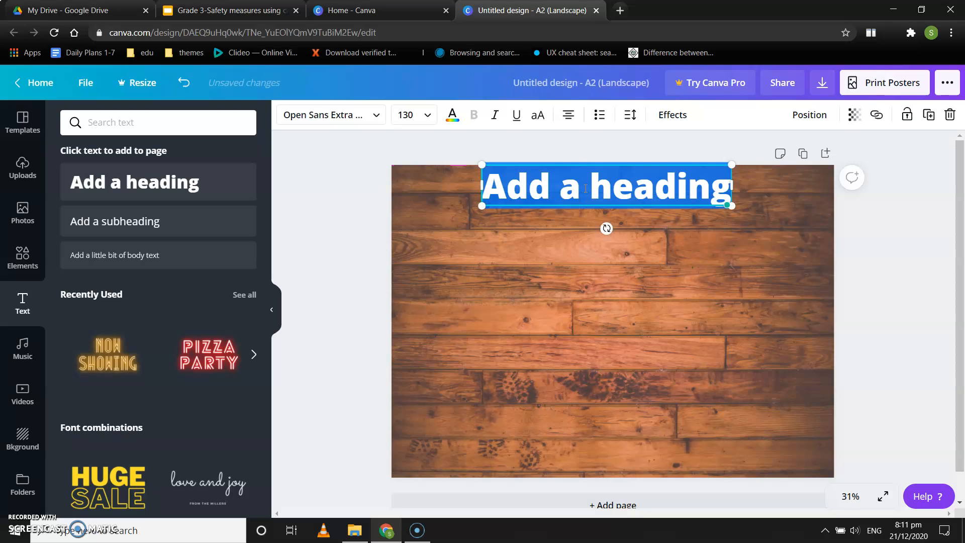
key(BackSpace)
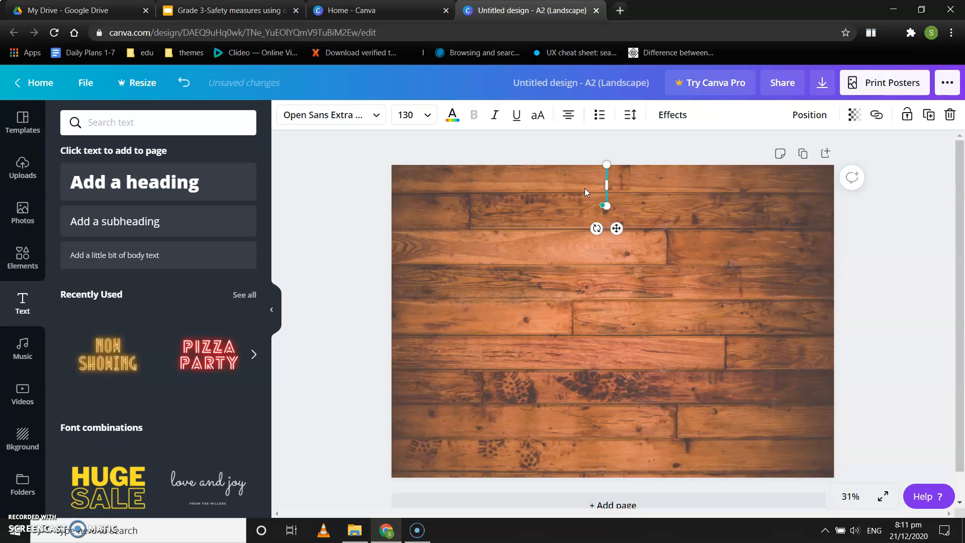
text(Sa)
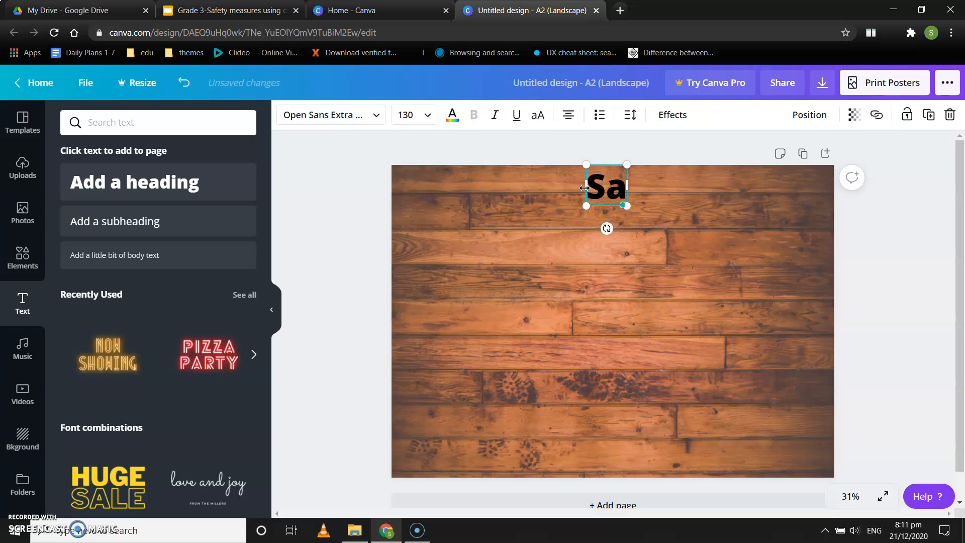
text(fety)
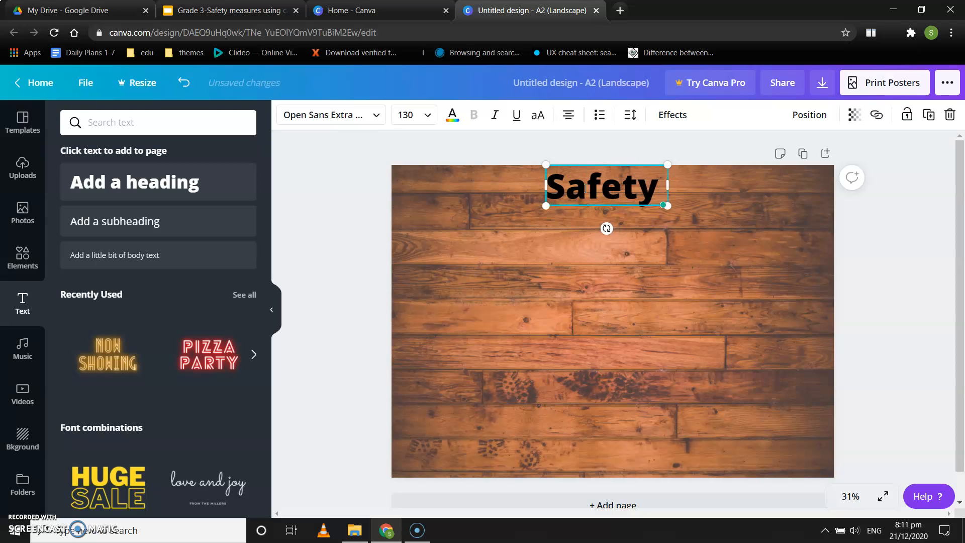
text( /measures)
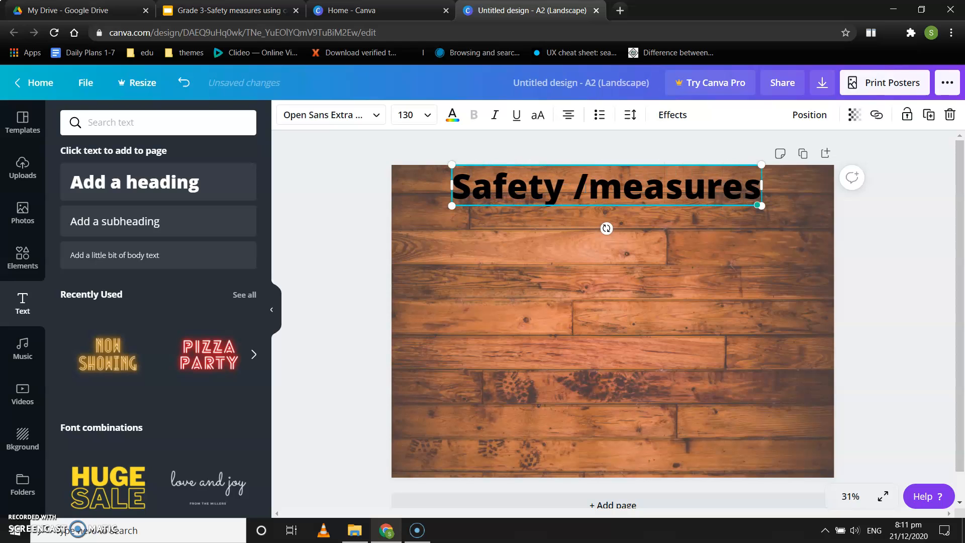
click(586, 188)
key(BackSpace)
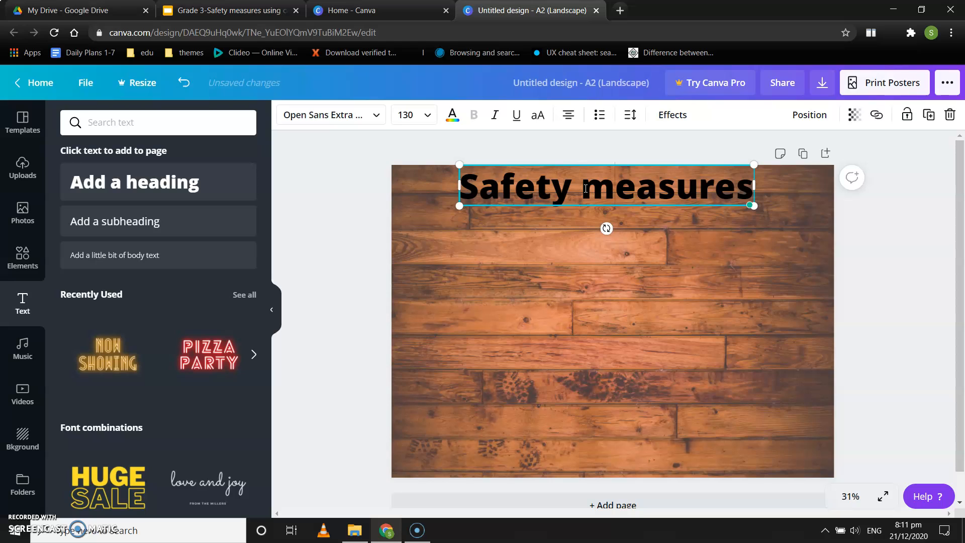
key(Delete)
text(M)
Step: Extend the heading with "while using Internet" so it reads "Safety Measures while using Internet"
click(721, 197)
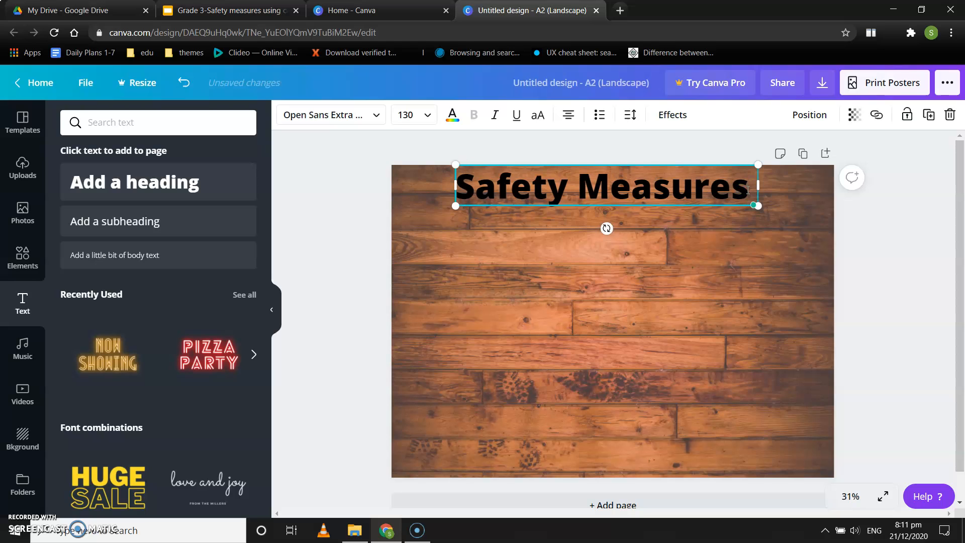
text(while)
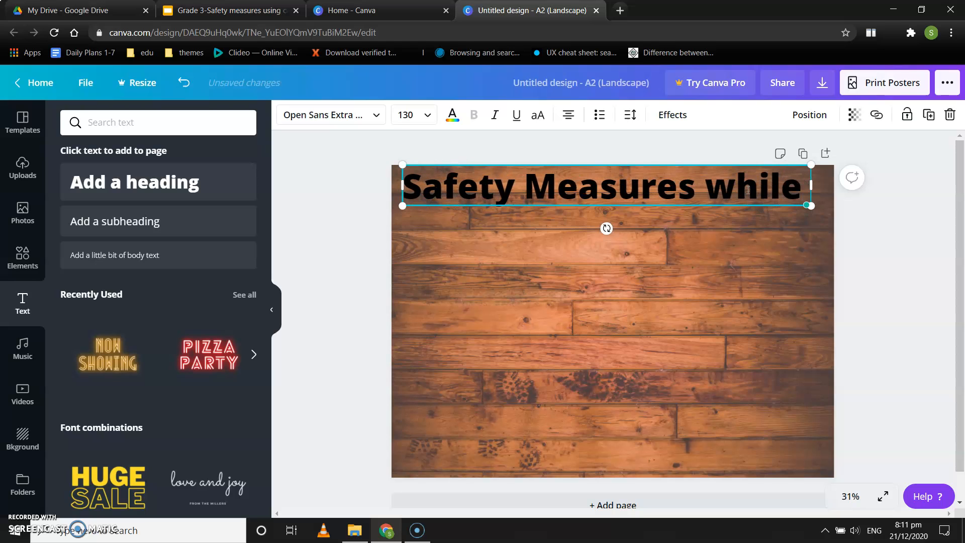
text( using Inten)
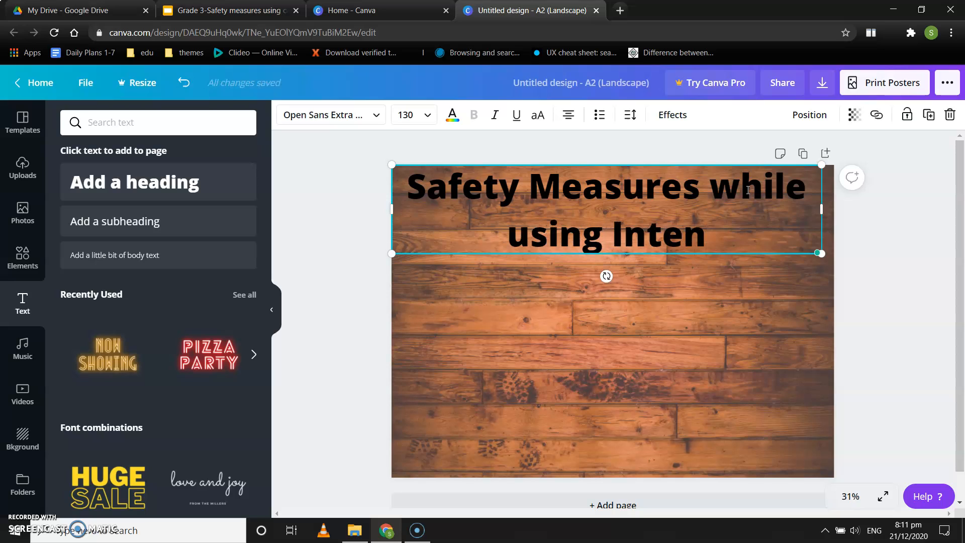
key(BackSpace)
text(re)
key(BackSpace)
text(net)
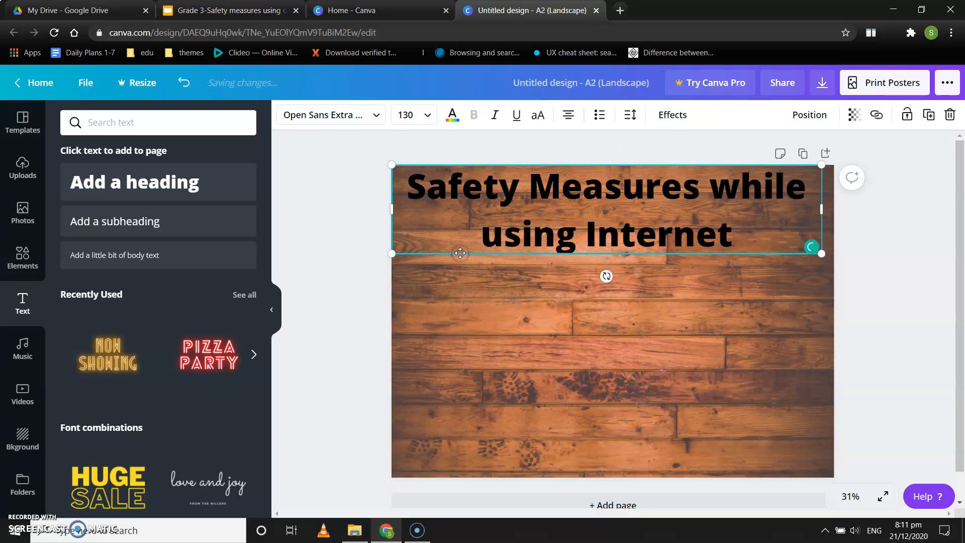
Step: Reduce the heading's font size to 80 so it fits on one line
click(427, 117)
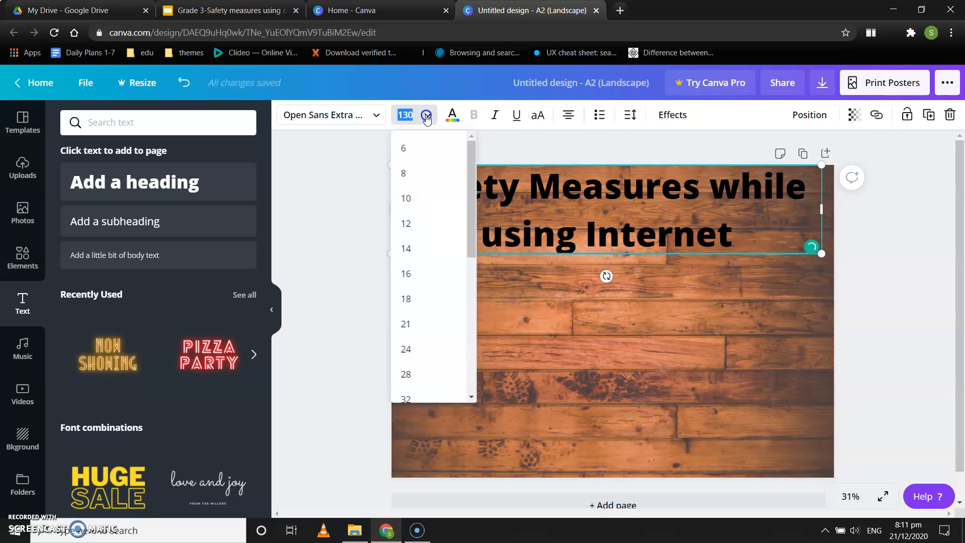
scroll(442, 357, down, 4)
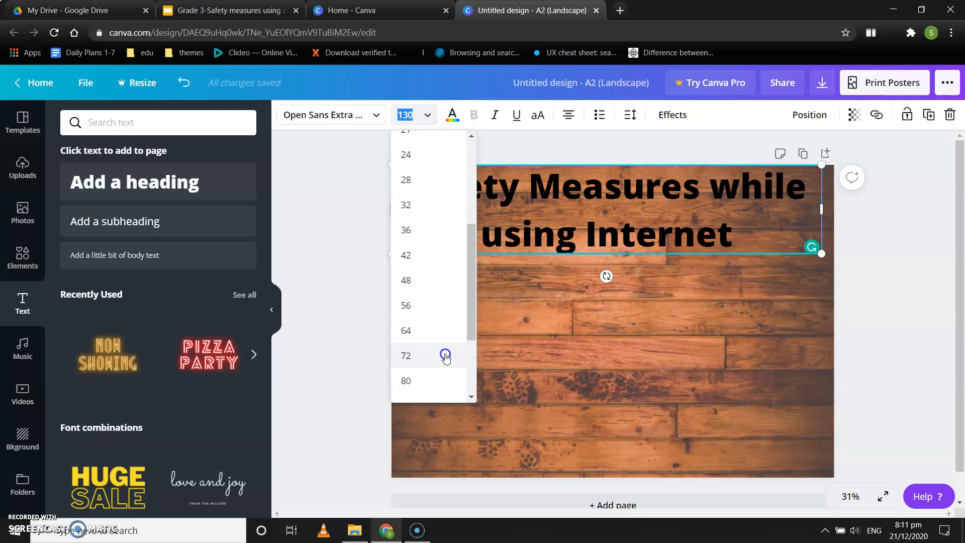
scroll(445, 357, down, 1)
click(409, 344)
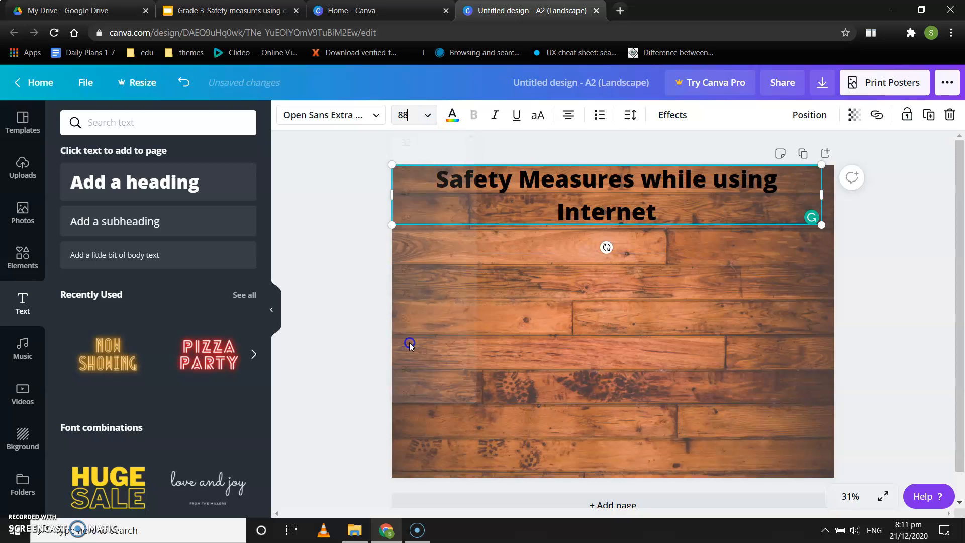
click(429, 118)
click(416, 260)
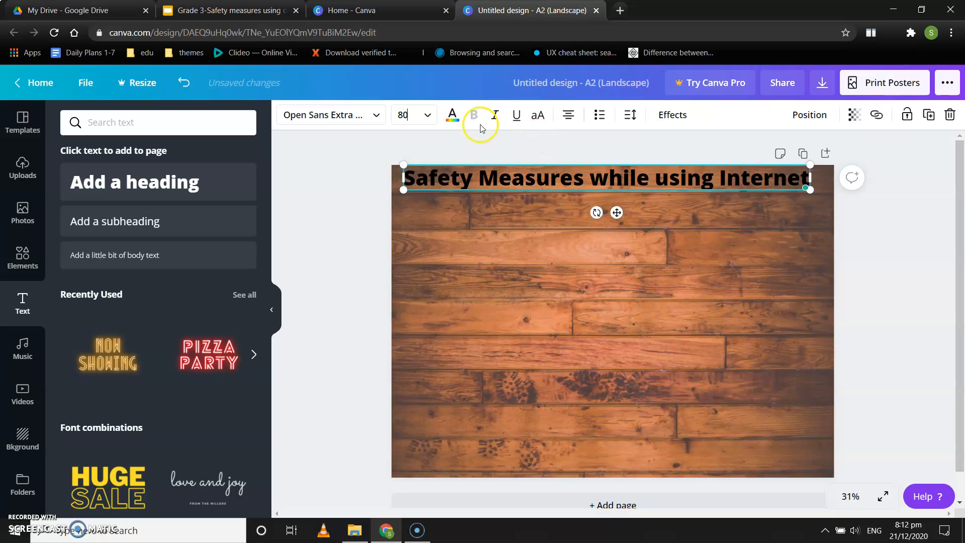
Step: Try dark grey and red as the heading's text colour and return it to black
click(452, 118)
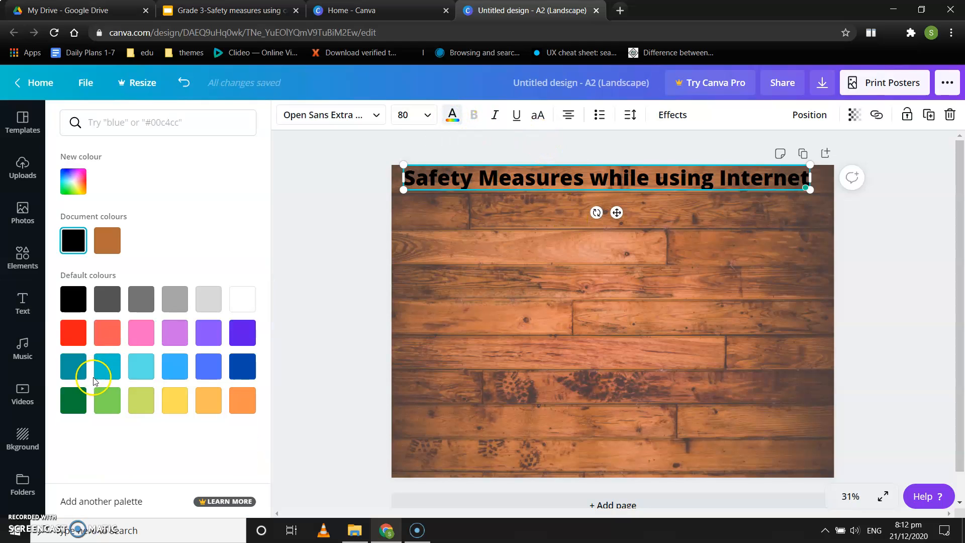
click(243, 355)
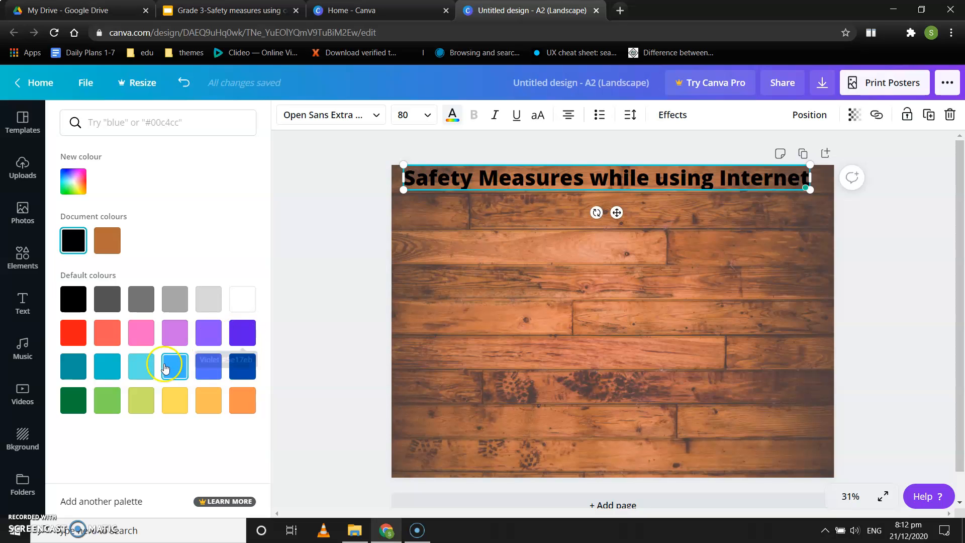
click(113, 297)
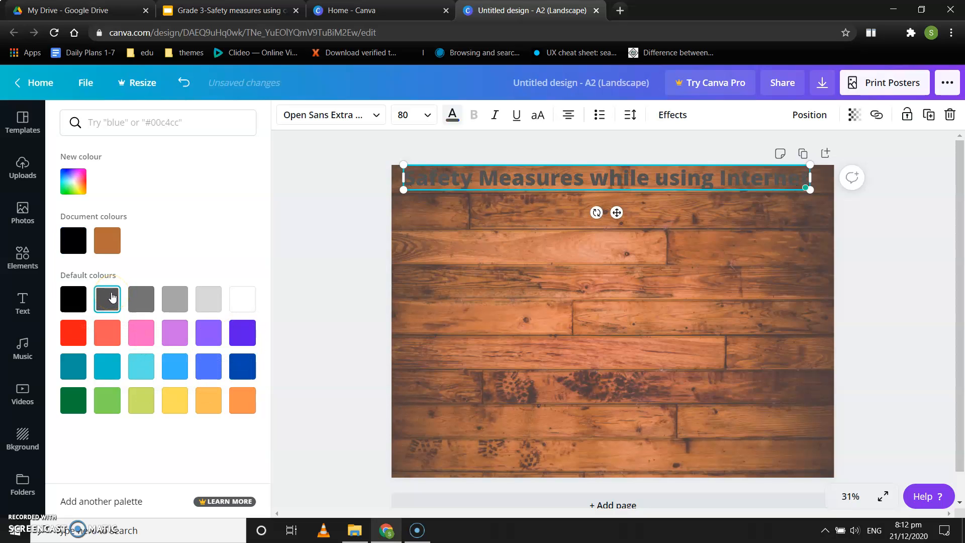
click(73, 300)
click(72, 328)
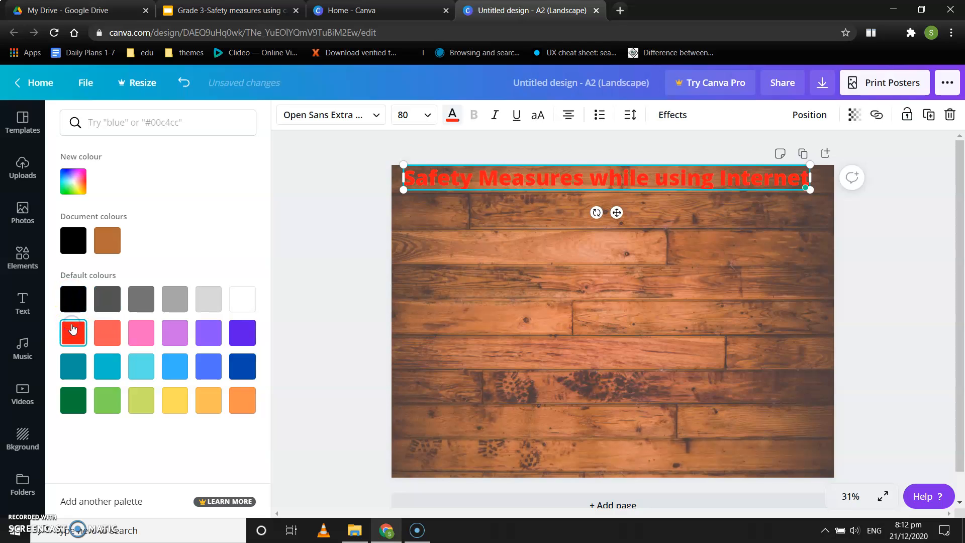
click(76, 305)
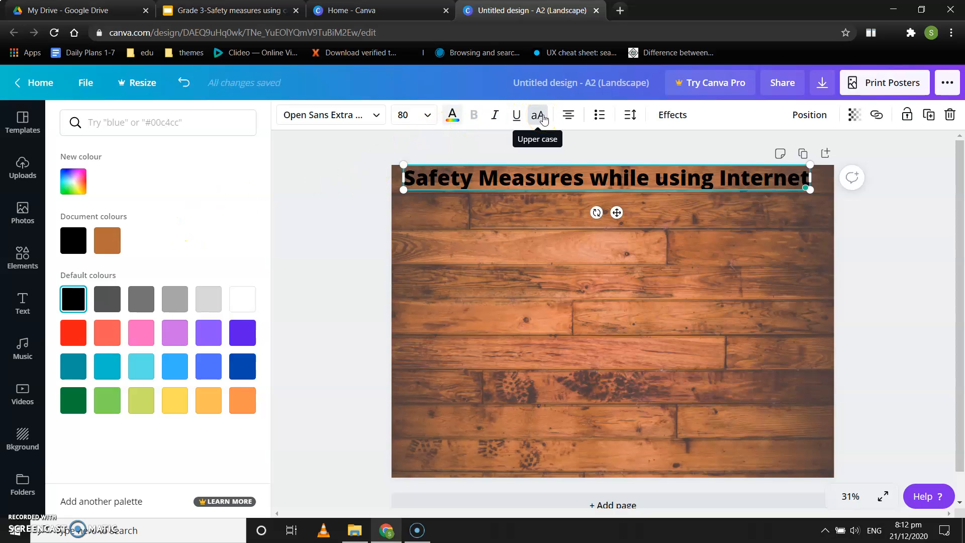
Step: Change the heading's font to Abhaya Libre Regular and apply bold formatting
click(374, 119)
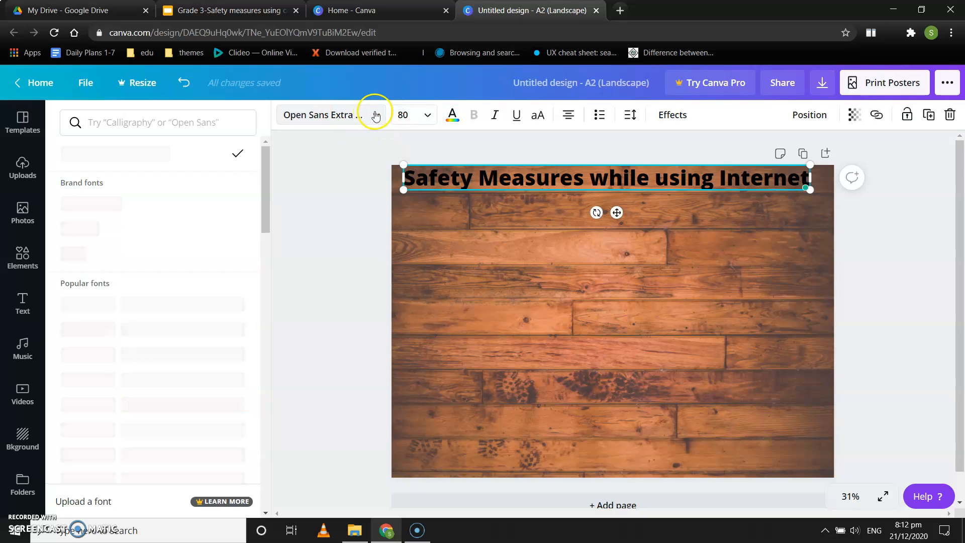
click(376, 117)
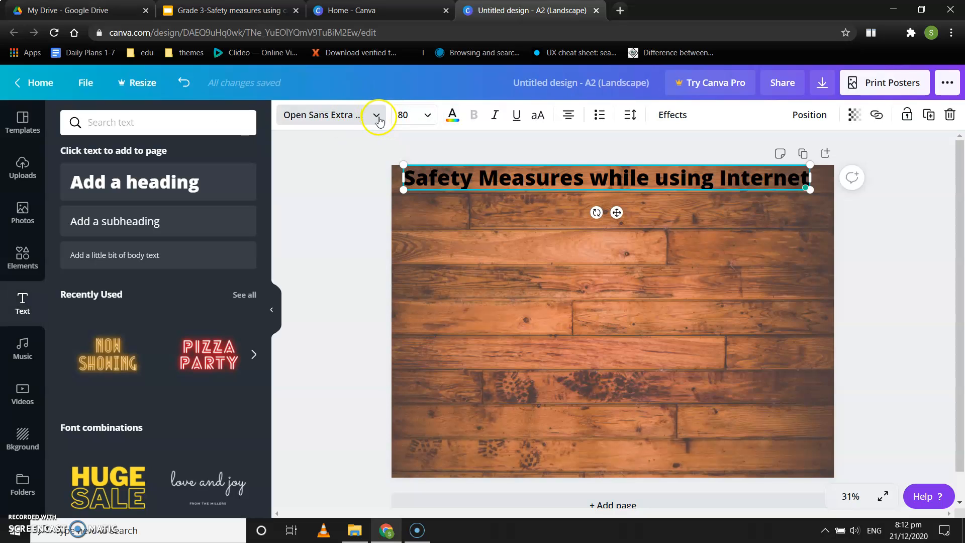
click(377, 118)
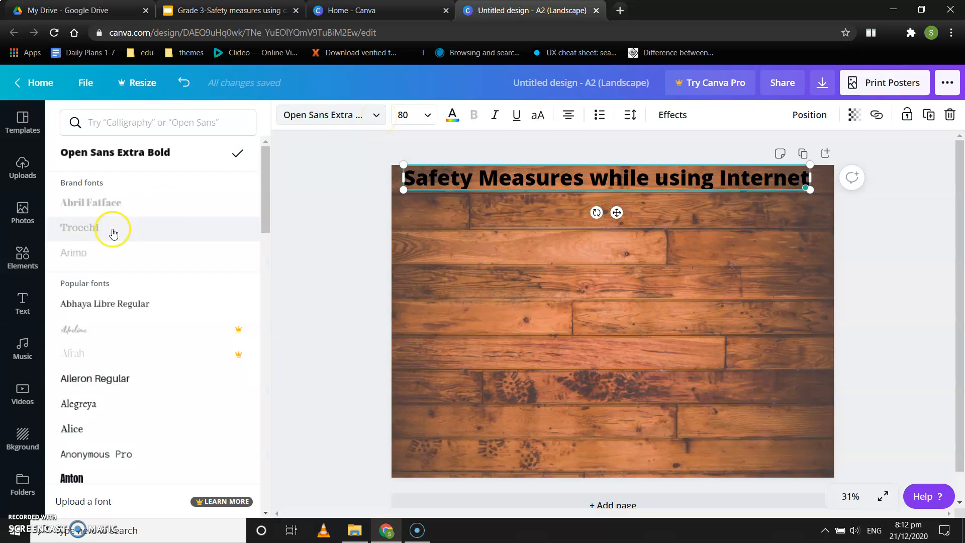
click(92, 305)
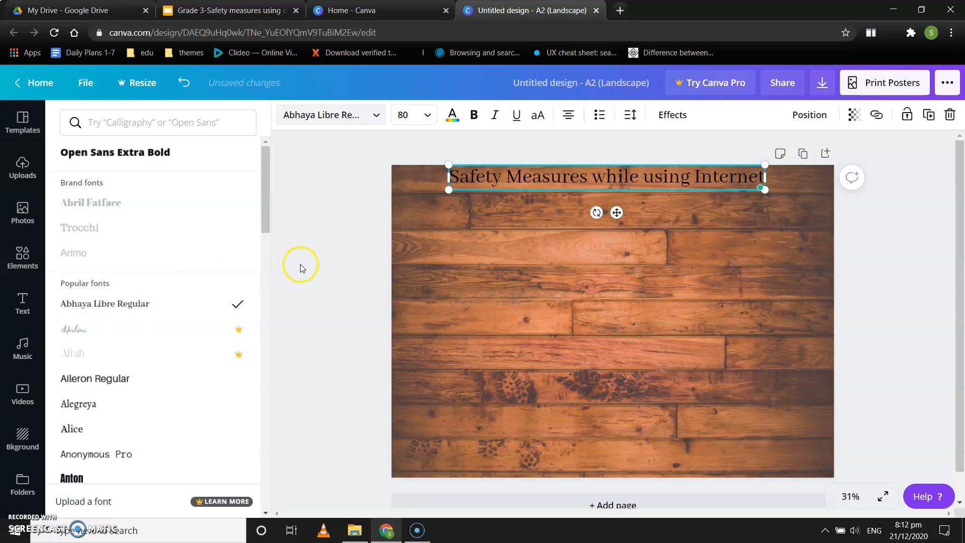
click(475, 115)
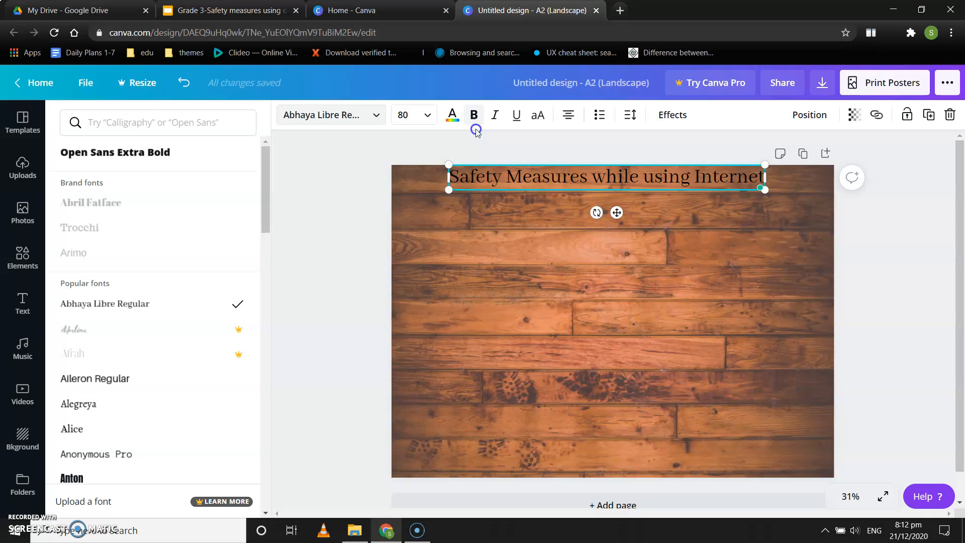
click(476, 116)
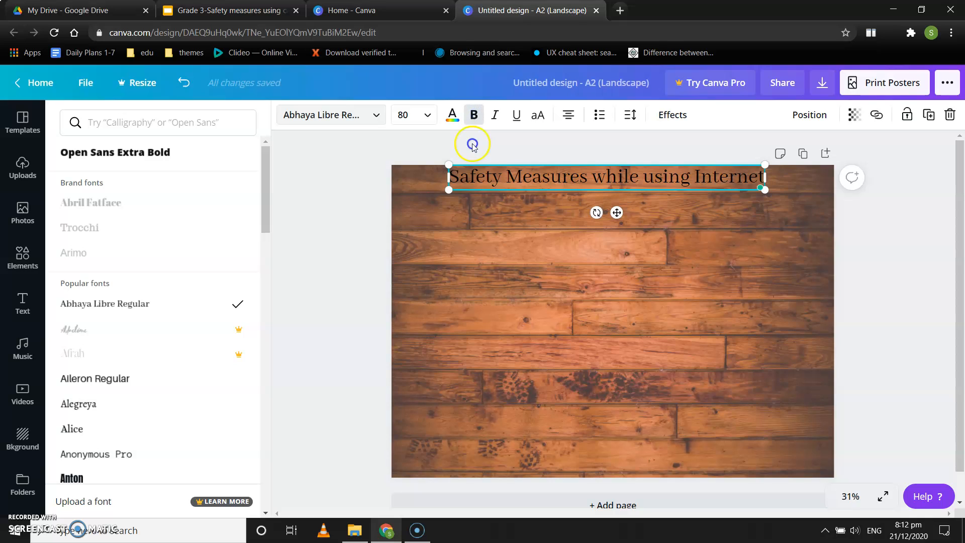
click(454, 151)
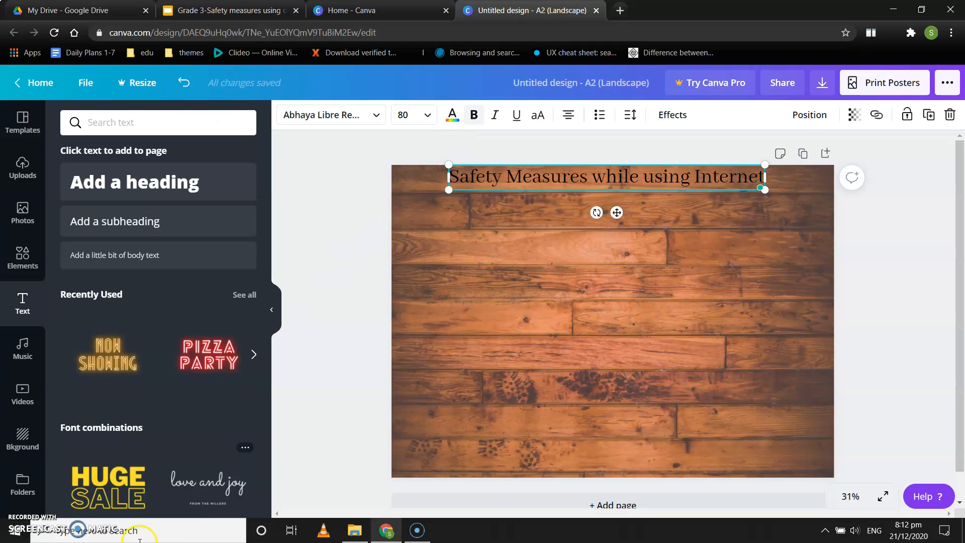
click(27, 522)
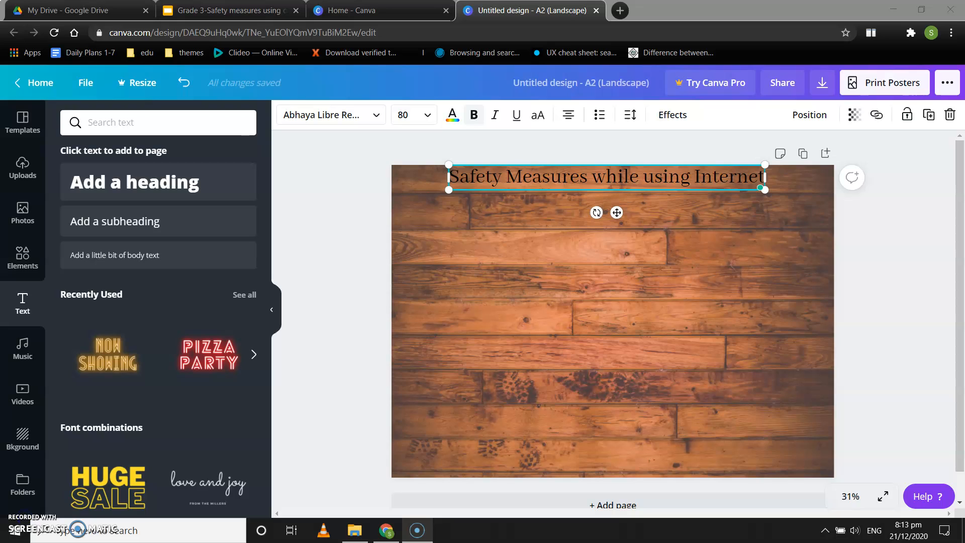
Step: Add the wavy-edged circle from the full Shapes collection and shrink it to about a quarter of the page width
click(18, 259)
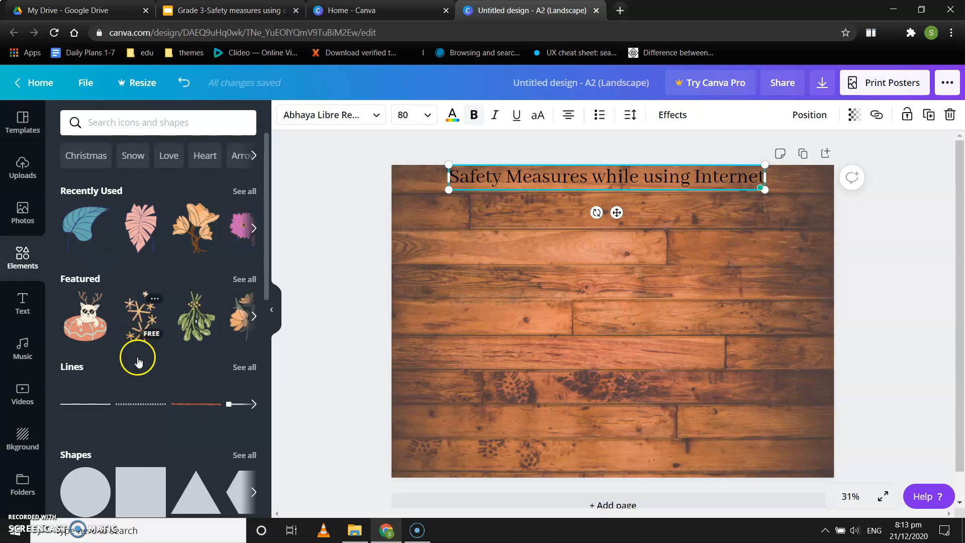
scroll(150, 451, down, 3)
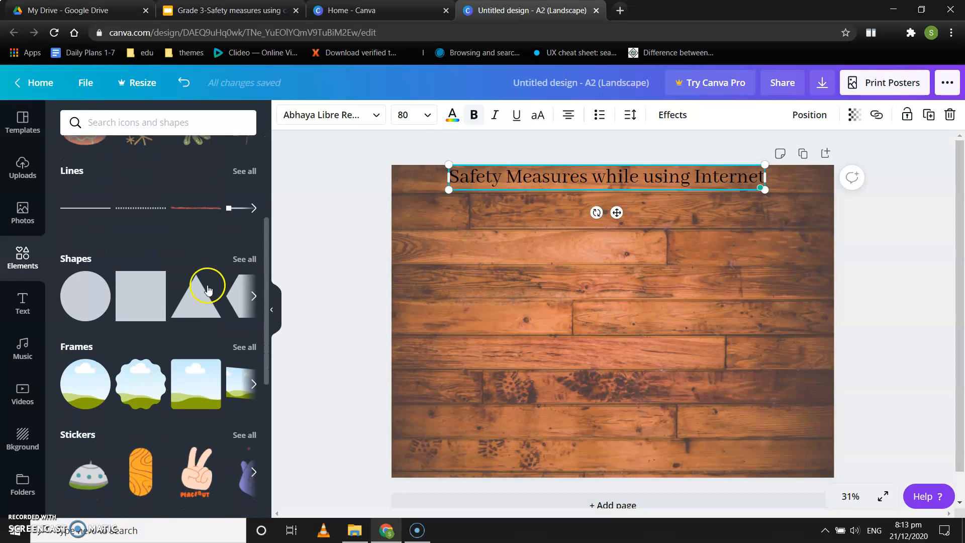
click(254, 297)
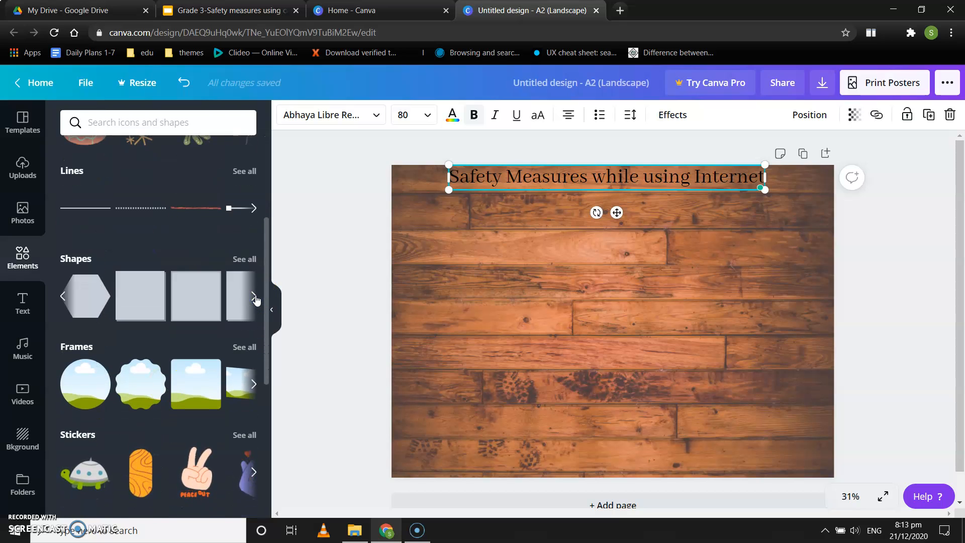
click(253, 296)
click(255, 297)
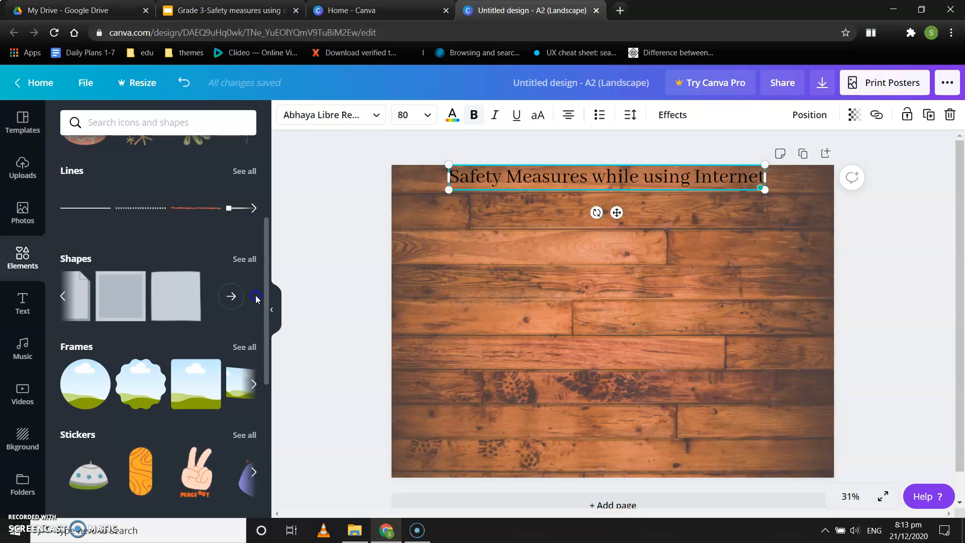
click(245, 262)
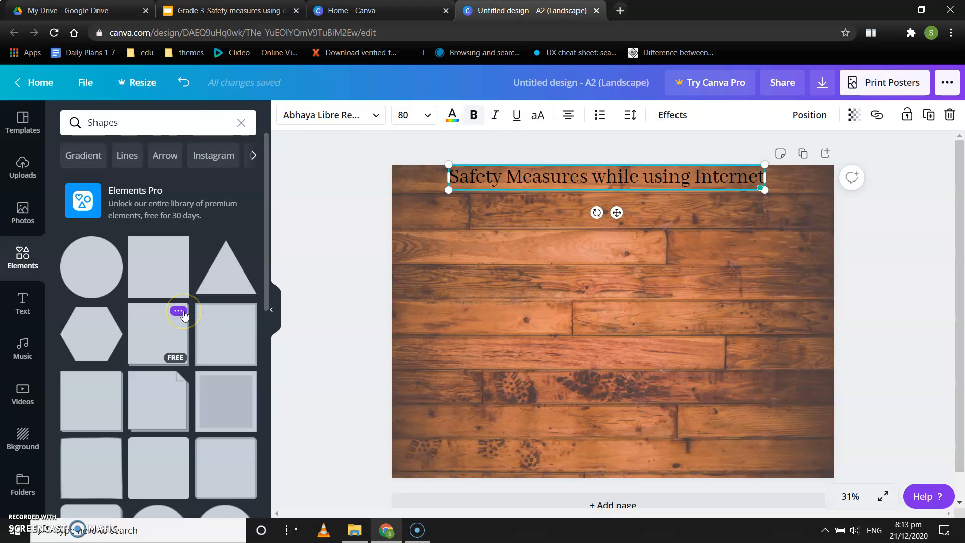
scroll(184, 314, down, 5)
scroll(183, 315, down, 1)
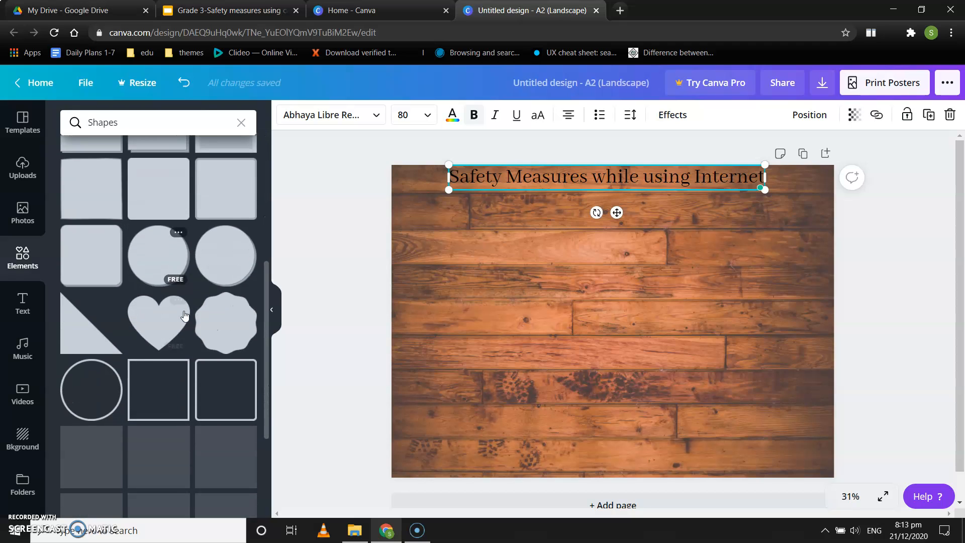
click(226, 326)
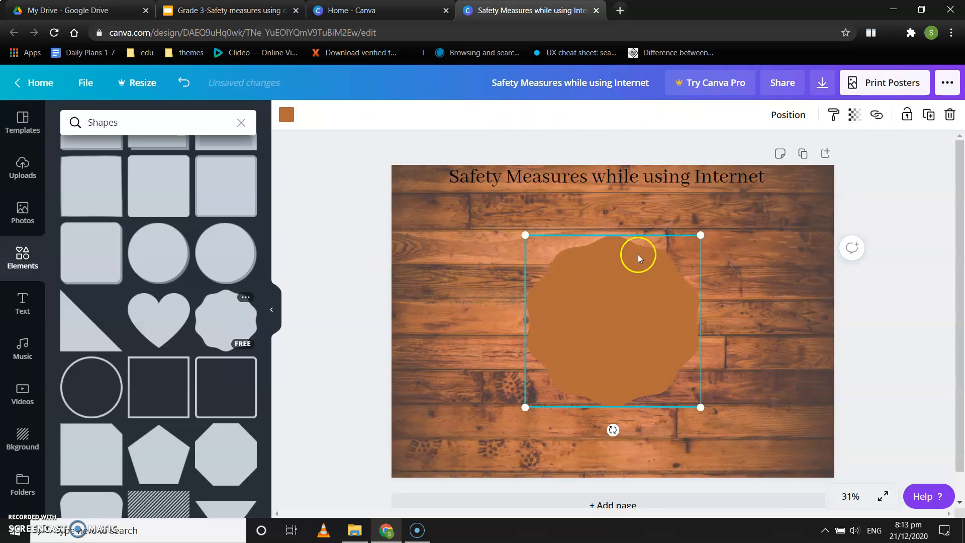
drag(700, 234, 611, 288)
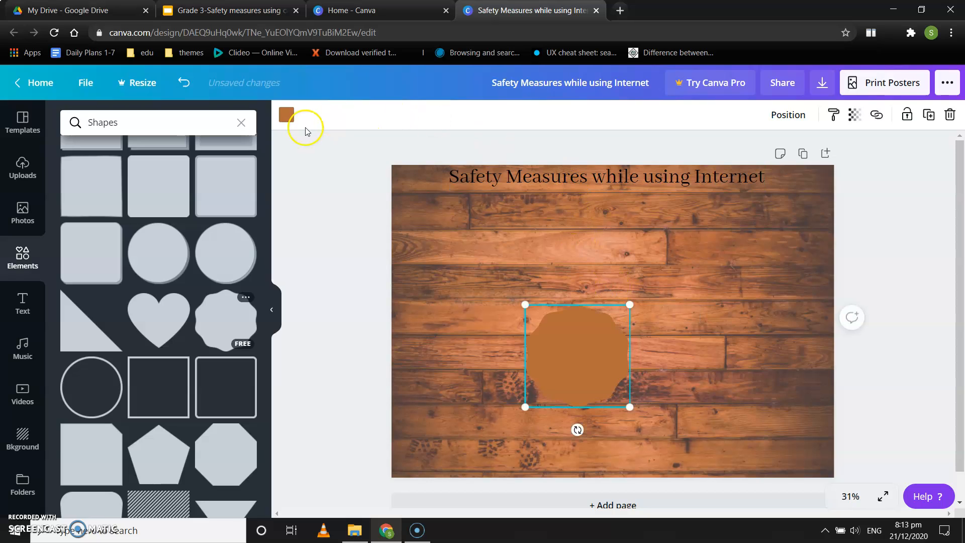
Step: Colour the wavy-edged circle light grey and place it against the page's left edge, just below the heading
click(286, 115)
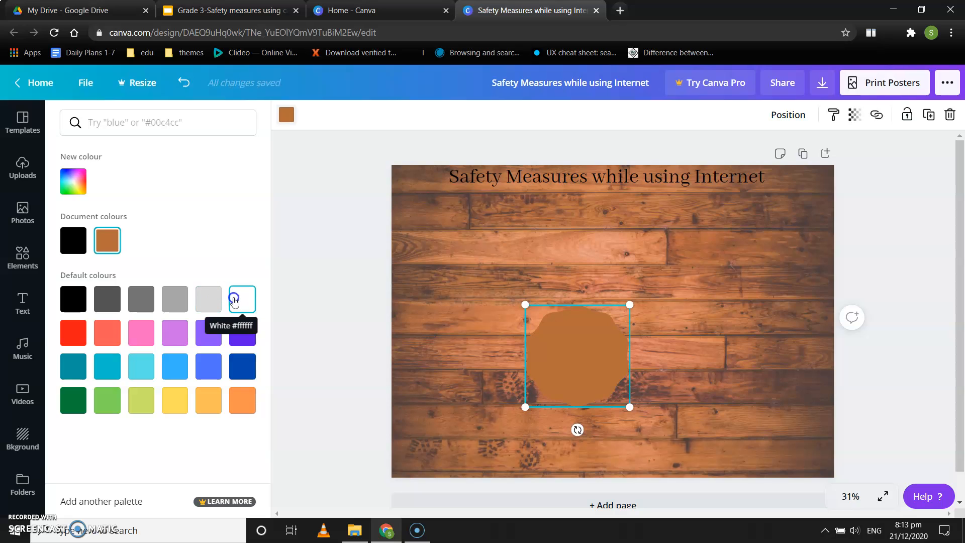
click(217, 301)
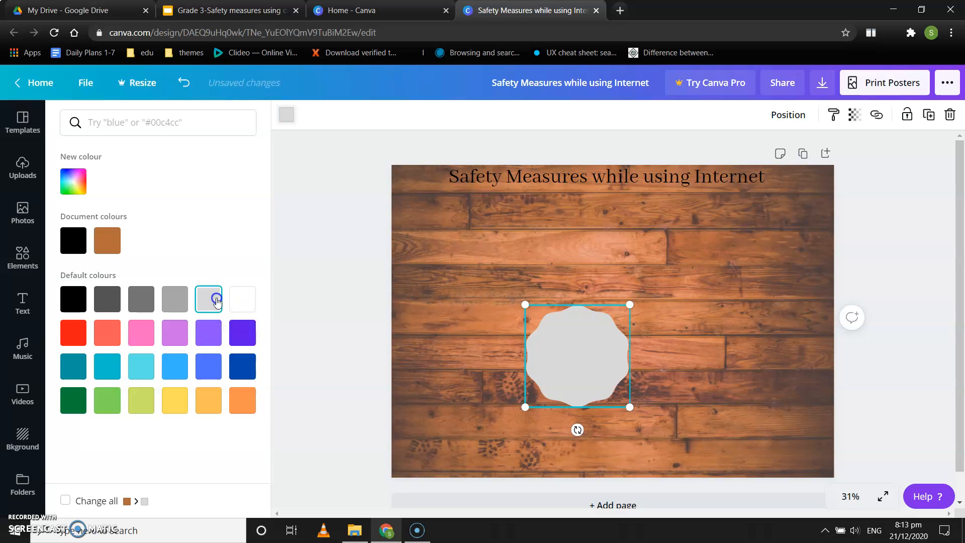
drag(572, 357, 438, 250)
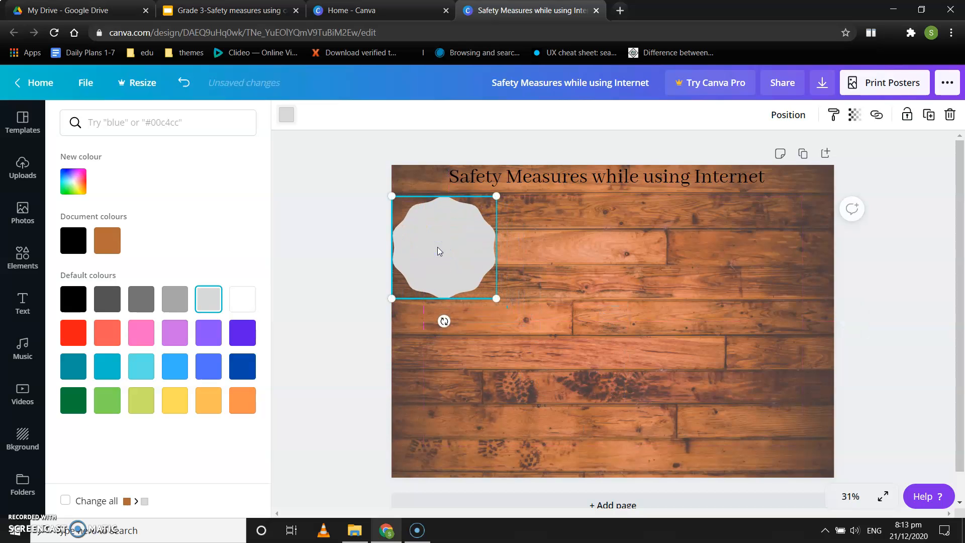
Step: Copy the grey shape and place a pasted duplicate directly below the original, allowing clipboard access
right_click(438, 250)
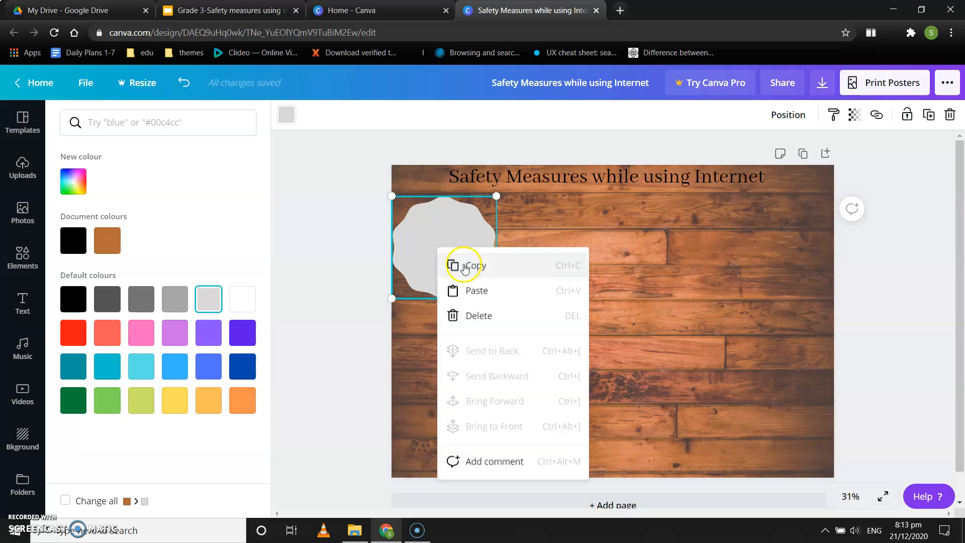
click(470, 270)
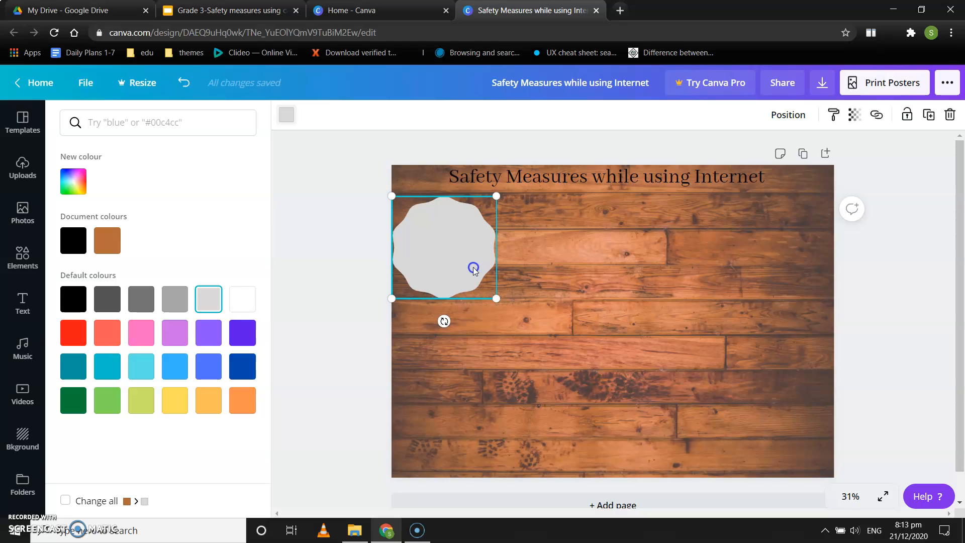
right_click(472, 331)
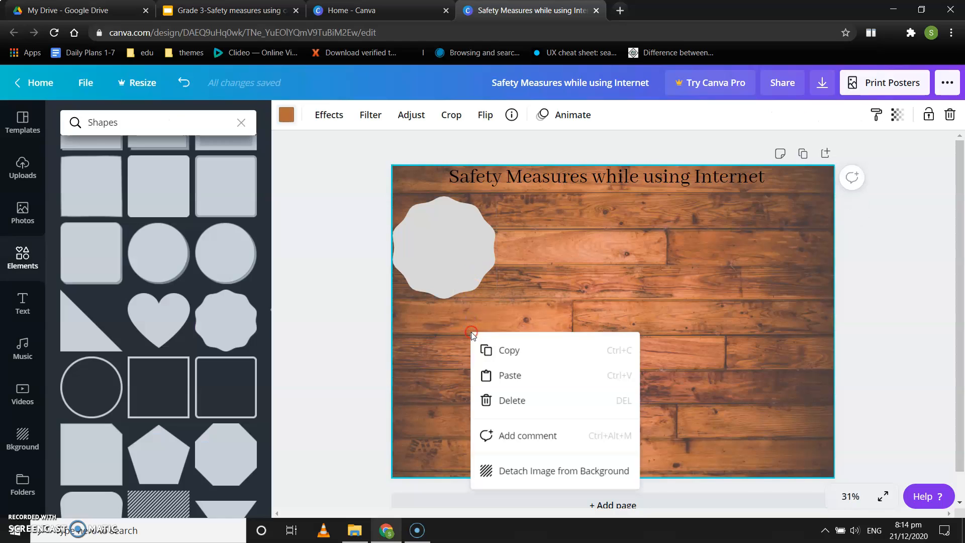
click(507, 373)
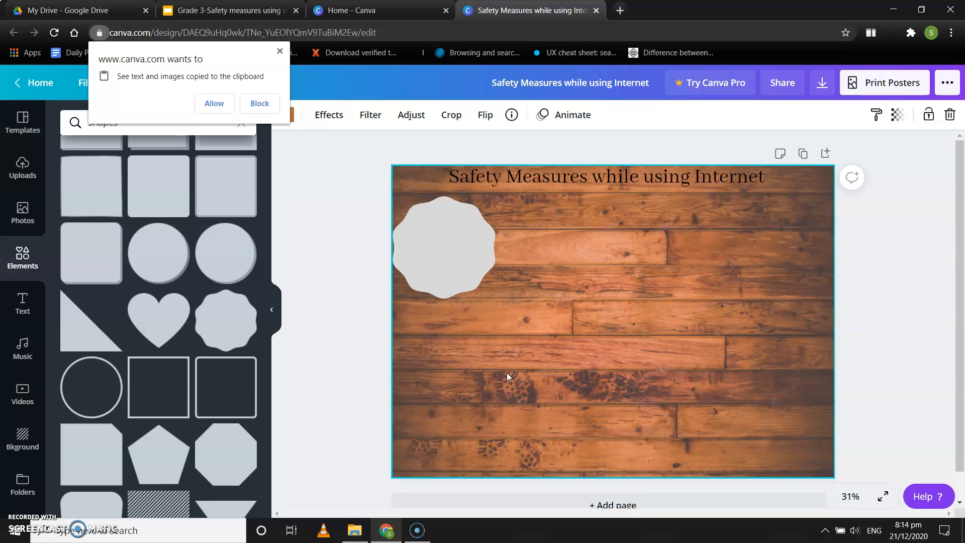
click(215, 103)
mouse_move(448, 232)
mouse_down()
mouse_move(571, 226)
mouse_move(437, 338)
mouse_move(446, 334)
mouse_up()
Step: Nudge both grey shapes slightly upward so they stack edge to edge along the page's left side
click(438, 251)
drag(438, 250, 437, 241)
click(437, 321)
drag(437, 321, 438, 312)
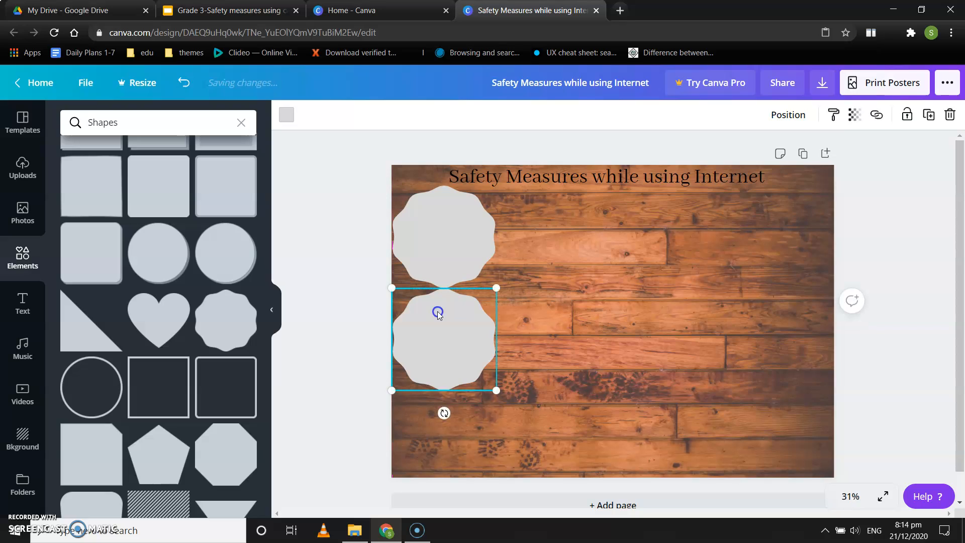
Step: Paste three more copies of the grey shape and line them up side by side along the page's lower edge
click(441, 251)
mouse_move(443, 245)
mouse_down()
mouse_move(459, 394)
mouse_move(513, 416)
mouse_up()
key(ctrl+v)
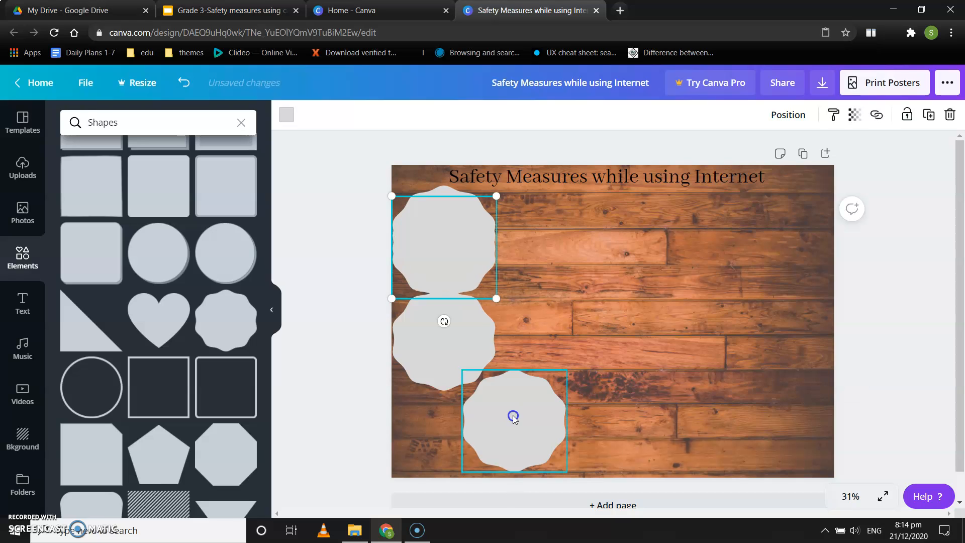
mouse_move(455, 244)
mouse_down()
mouse_move(635, 397)
mouse_move(632, 422)
mouse_up()
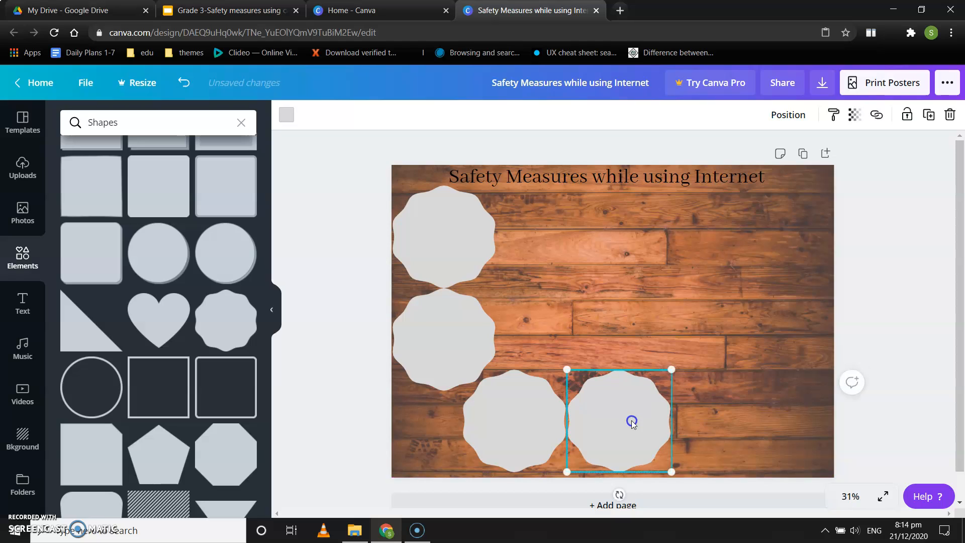
key(ctrl+v)
mouse_move(451, 245)
mouse_down()
mouse_move(722, 392)
mouse_move(736, 417)
mouse_up()
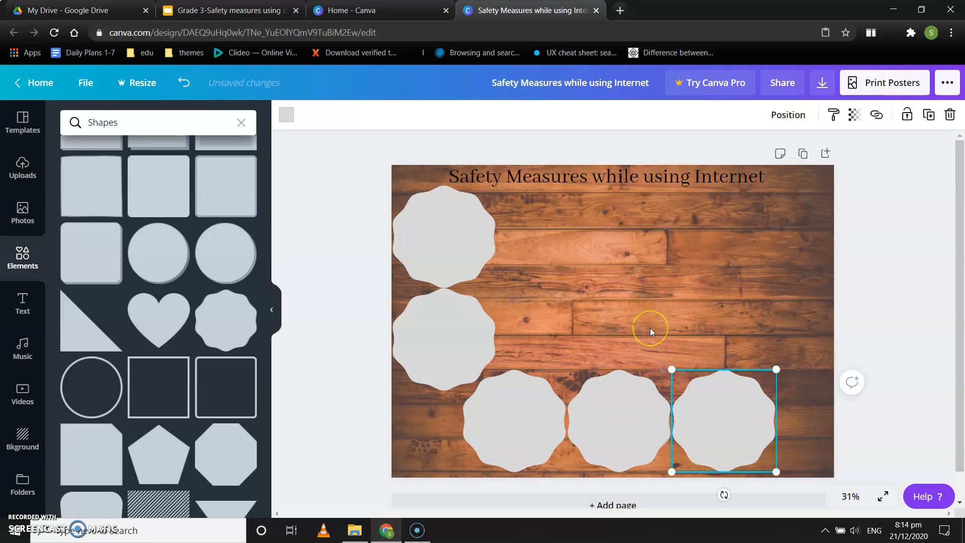
Step: Paste two more copies of the grey shape and stack them along the page's right edge, mirroring the left pair
key(ctrl+v)
mouse_move(447, 227)
mouse_down()
mouse_move(739, 292)
mouse_move(783, 315)
mouse_up()
click(483, 209)
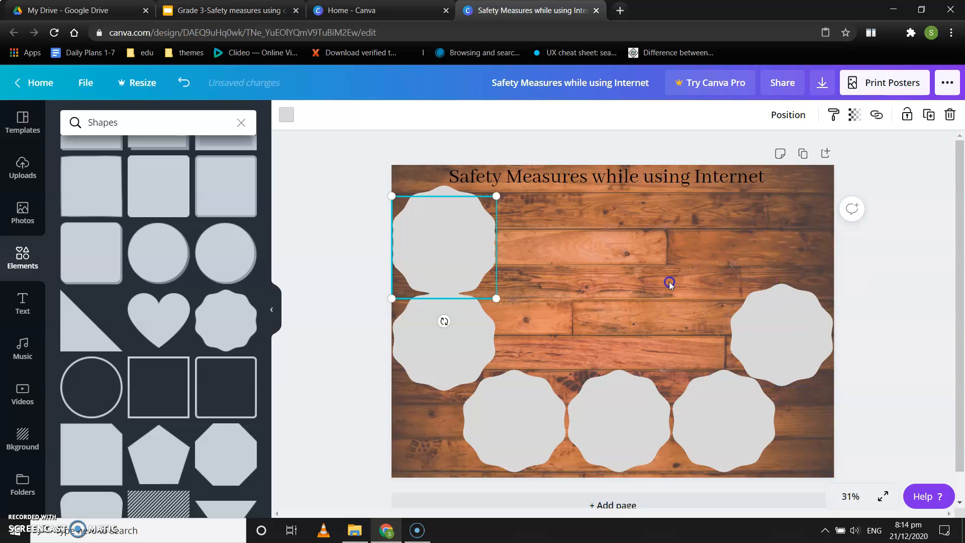
mouse_move(557, 224)
mouse_down()
mouse_move(652, 226)
mouse_move(838, 205)
mouse_move(785, 215)
mouse_move(794, 214)
mouse_up()
click(790, 297)
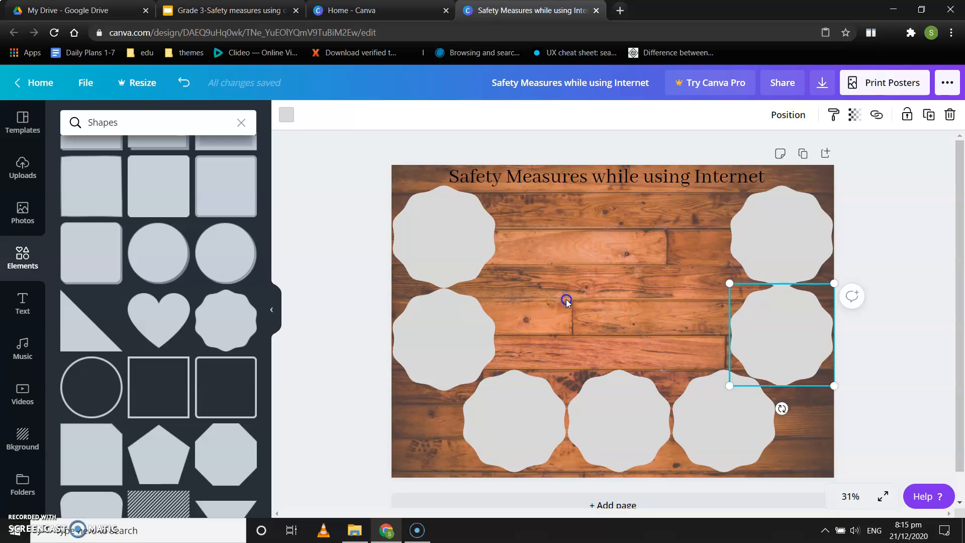
Step: Place two more copies of the grey shape in the middle of the poster, aligned at the same height
key(ctrl+d)
mouse_move(448, 238)
mouse_down()
mouse_move(550, 308)
mouse_move(547, 279)
mouse_up()
key(ctrl+v)
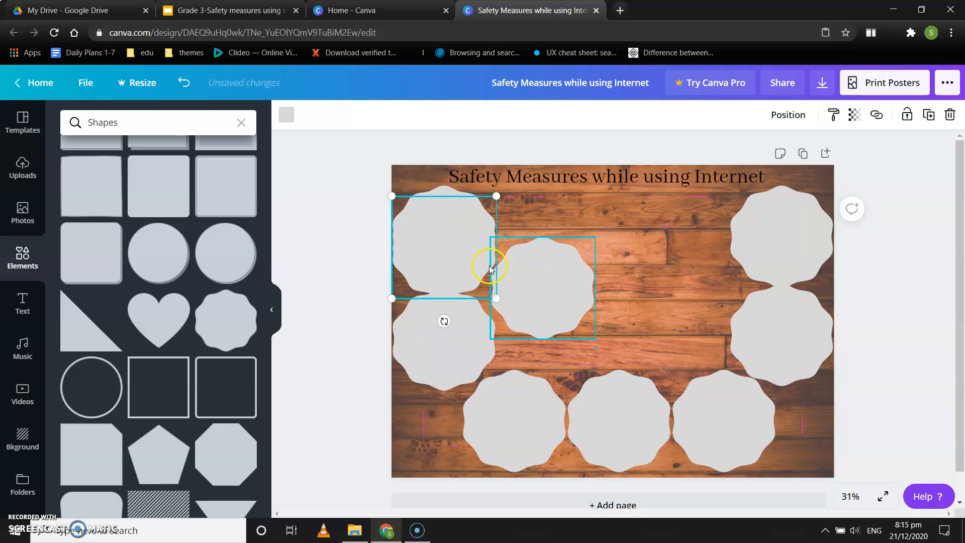
drag(463, 254, 682, 290)
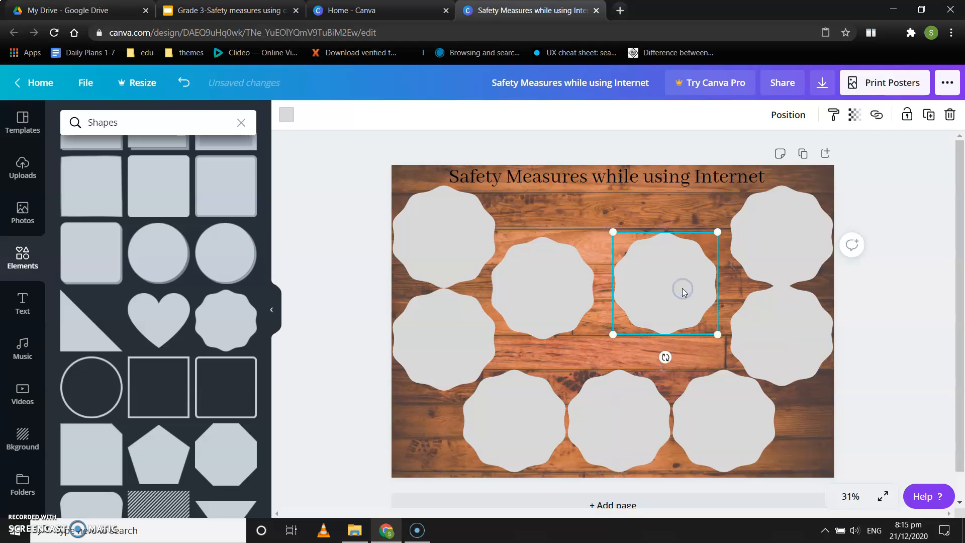
click(500, 142)
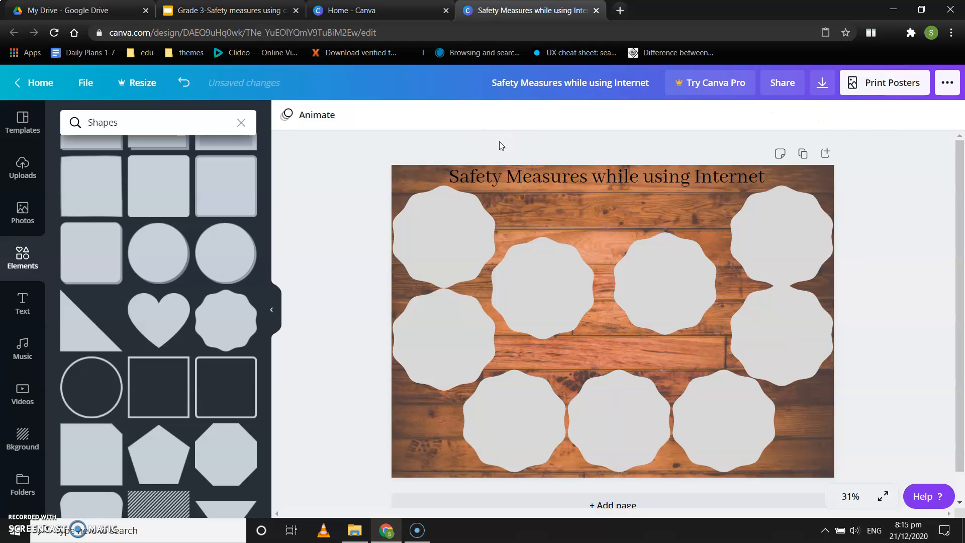
drag(667, 269, 667, 273)
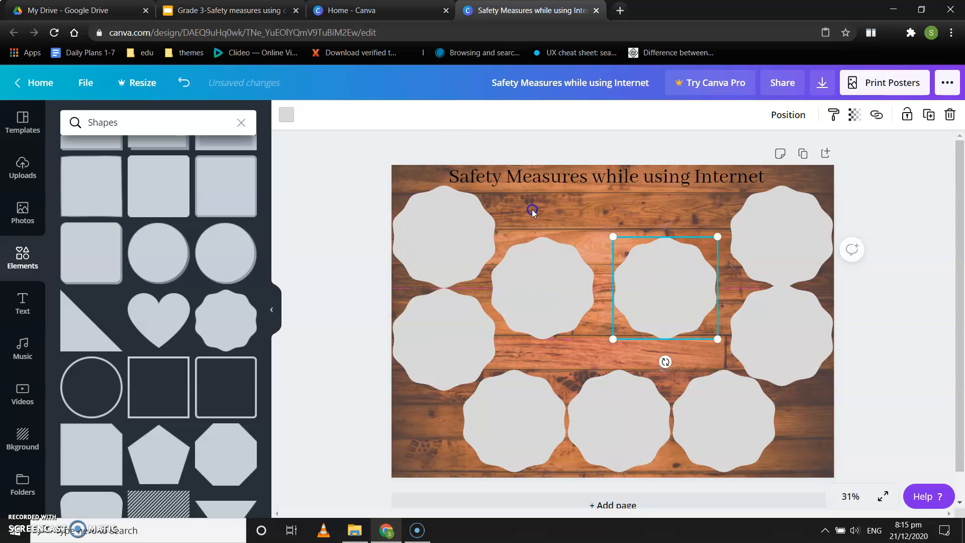
Step: Add a subheading text box and move it onto the upper-left grey shape
click(434, 217)
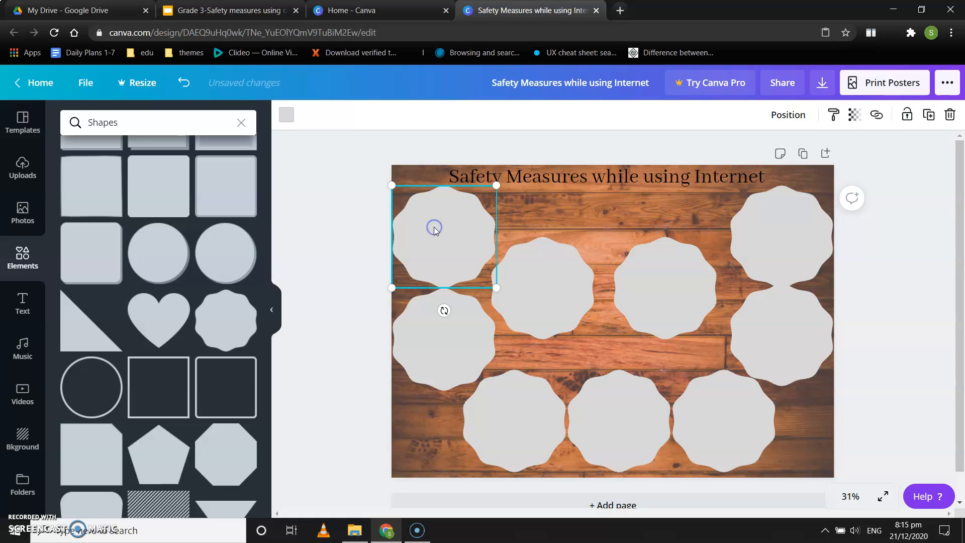
click(20, 304)
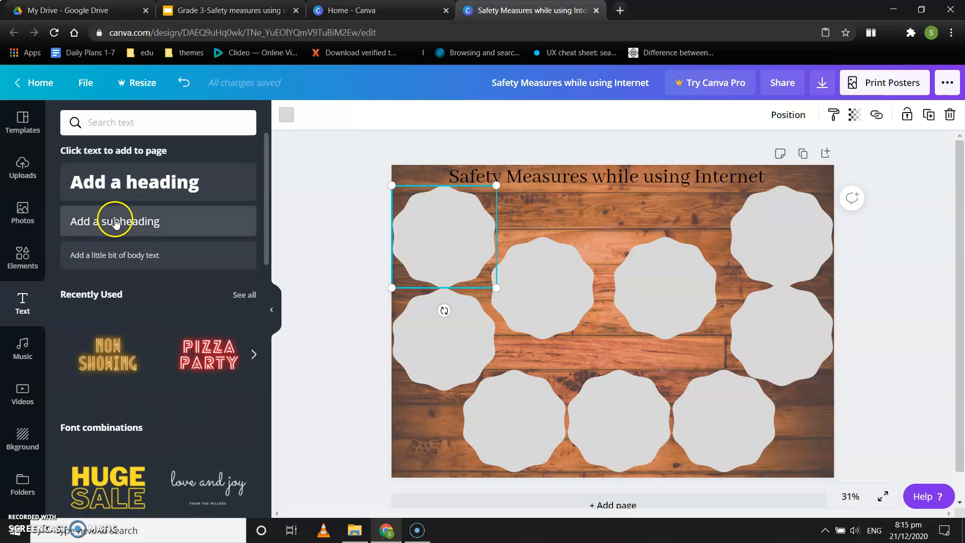
click(138, 223)
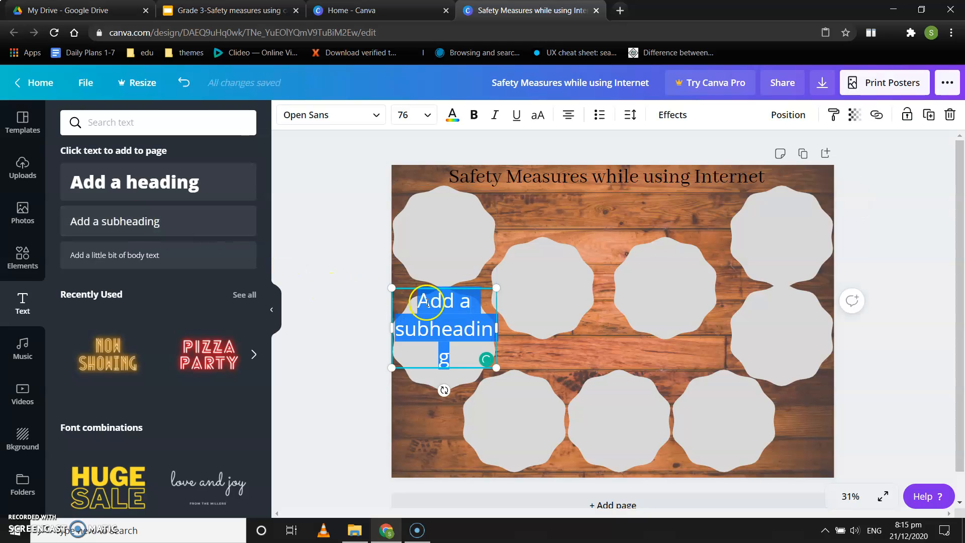
drag(412, 288, 414, 204)
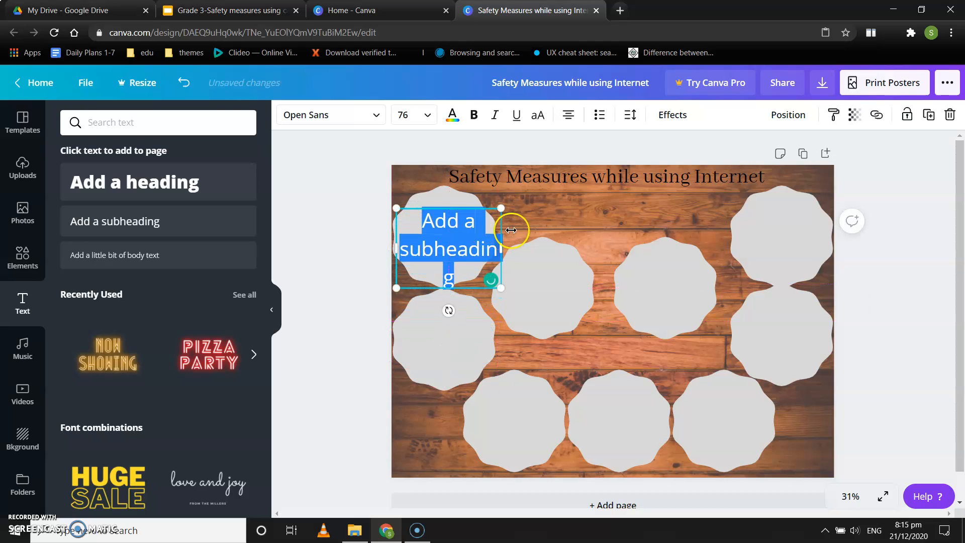
Step: Scale the subheading text box down to fit within the upper-left grey shape and centre it horizontally there
drag(502, 208, 470, 228)
click(428, 233)
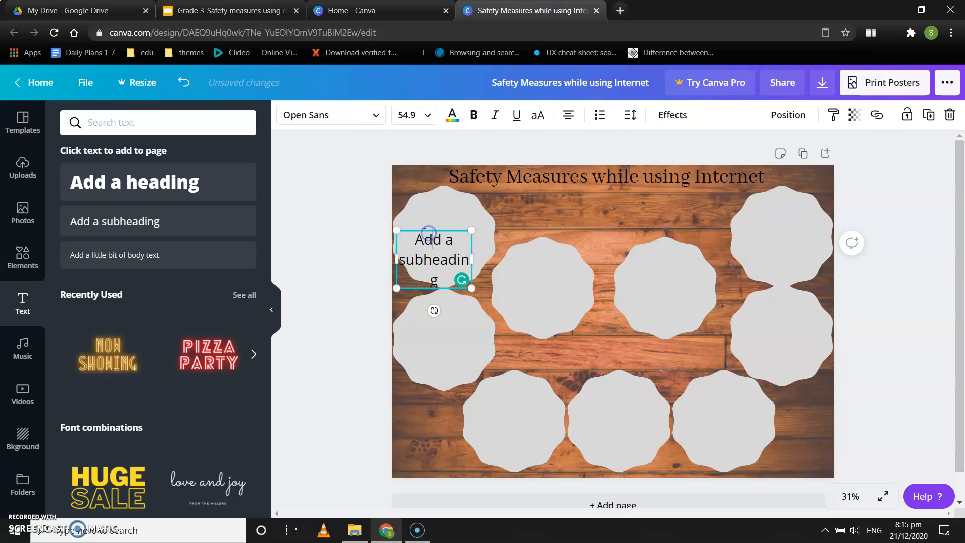
drag(410, 230, 413, 211)
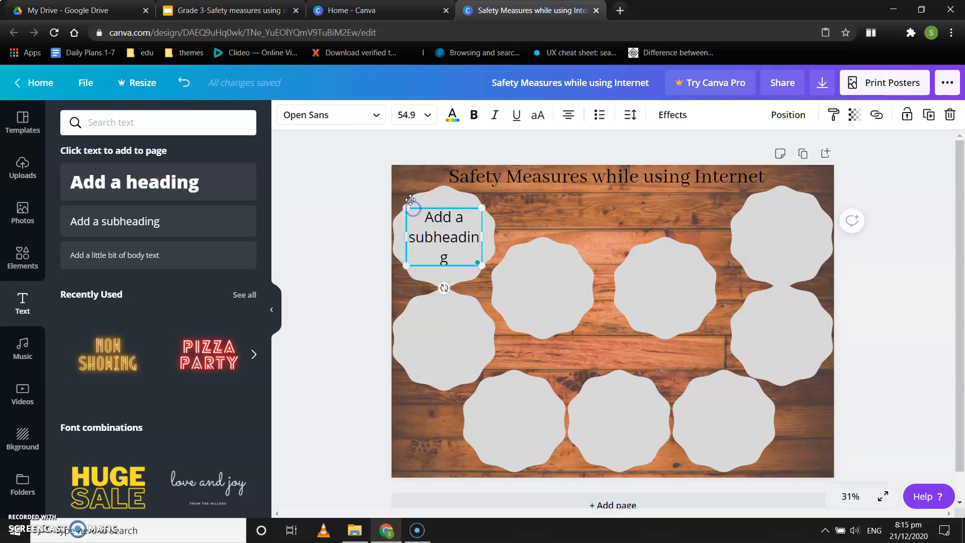
Step: Set the subheading's font size to 48
click(422, 114)
scroll(410, 360, down, 3)
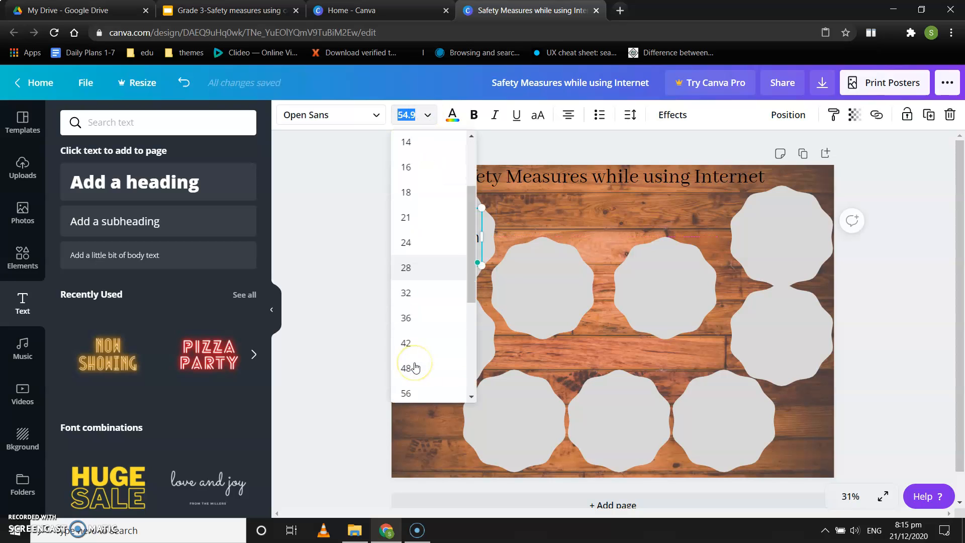
click(414, 355)
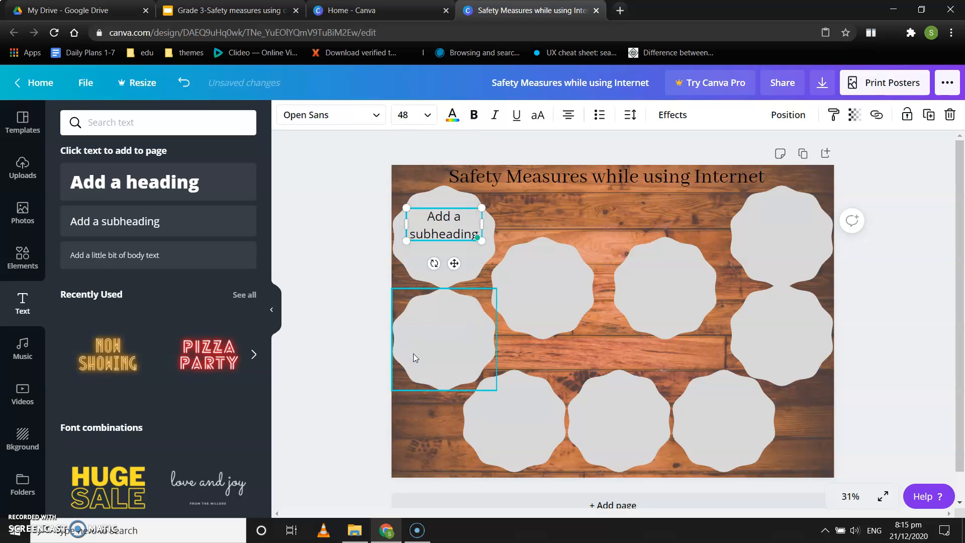
Step: Nudge the subheading text box slightly higher on the upper-left grey shape and clear its placeholder text
double_click(446, 230)
double_click(441, 217)
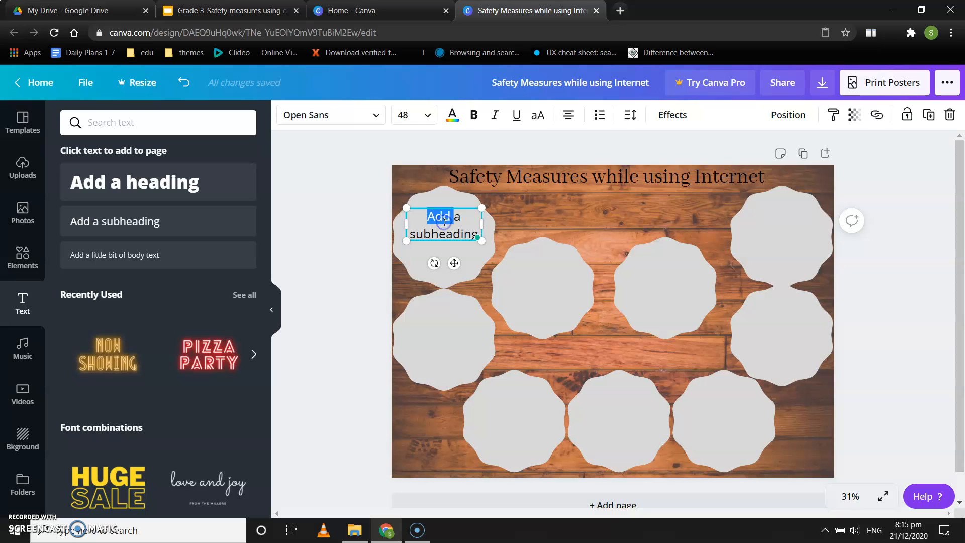
click(463, 217)
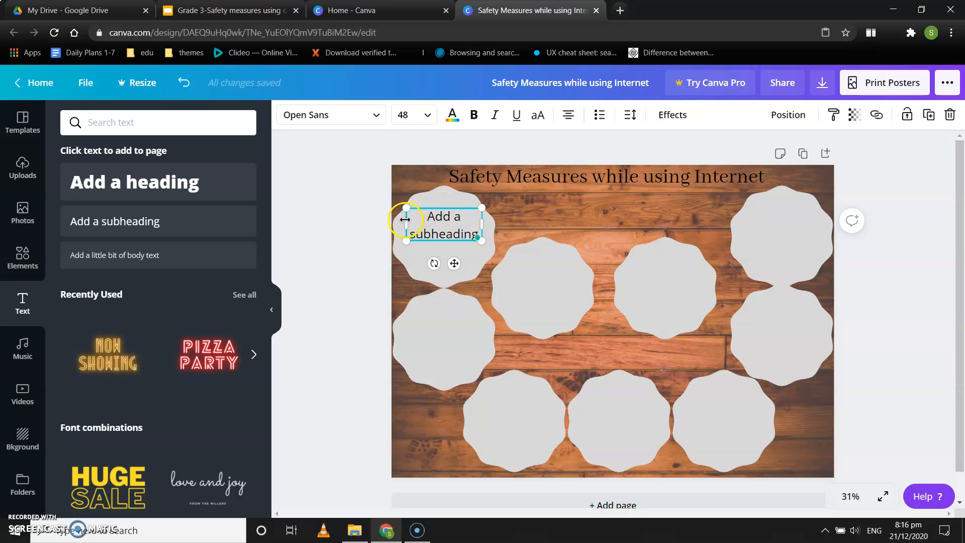
click(454, 264)
right_click(451, 241)
click(431, 297)
click(435, 220)
drag(434, 221, 434, 218)
double_click(442, 214)
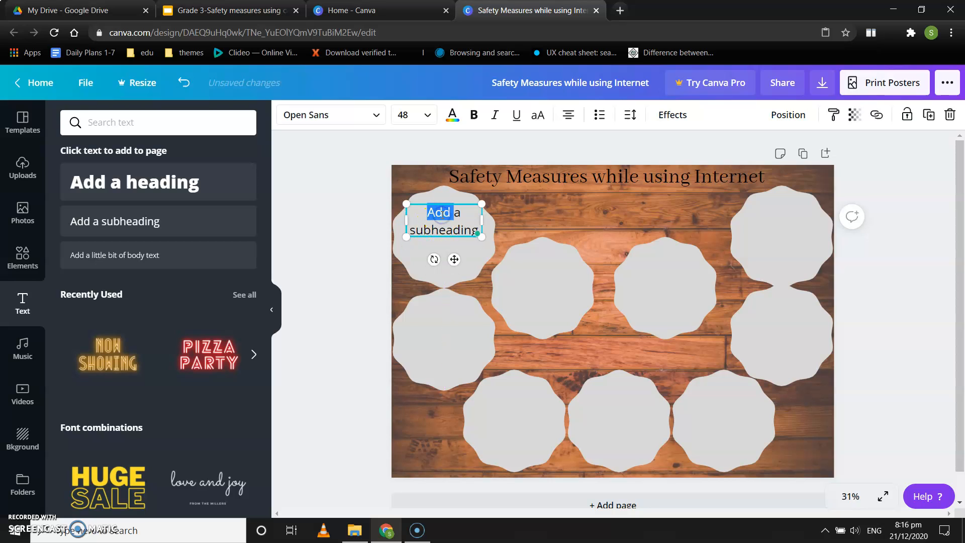
key(BackSpace)
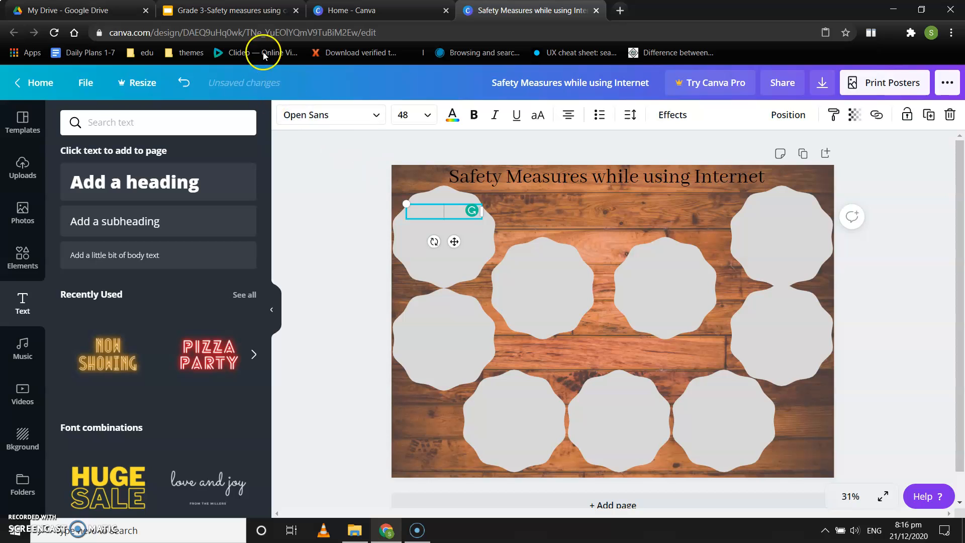
Step: Switch to the Google Slides lesson and open slide 8, "Safety Measures", to consult its safety rules
click(249, 7)
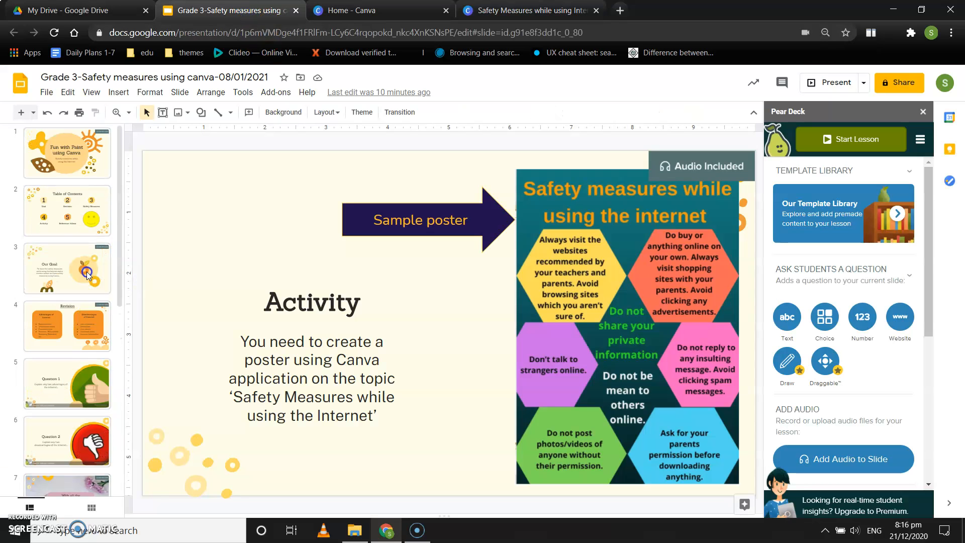
scroll(84, 277, down, 5)
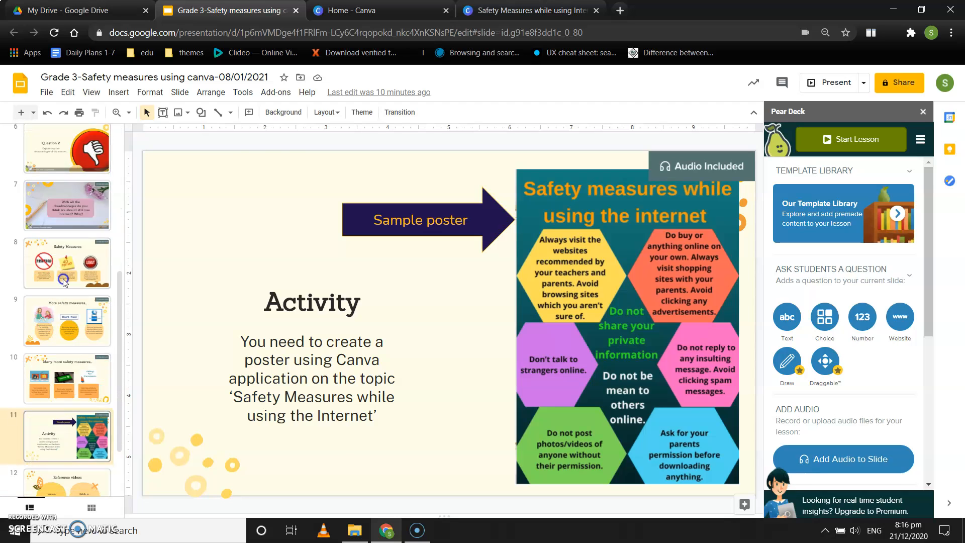
click(64, 281)
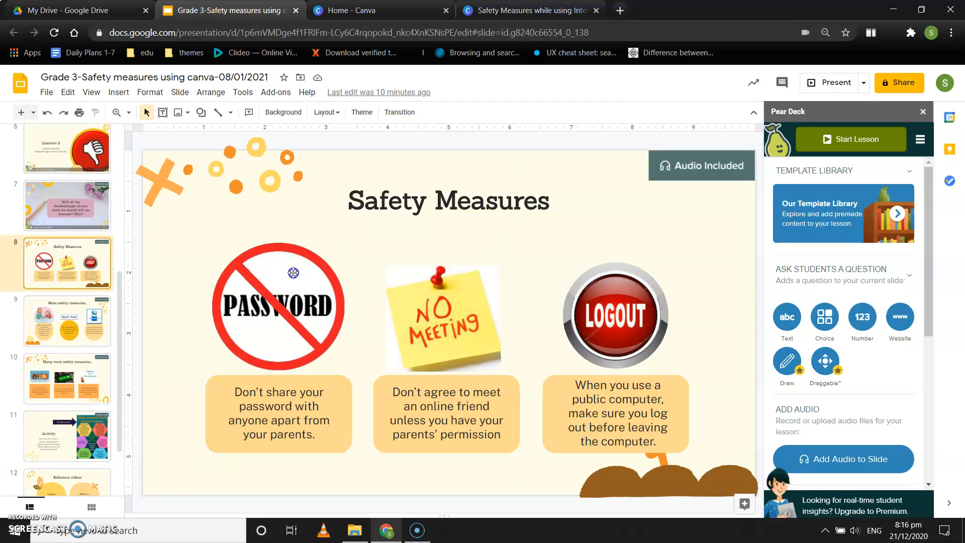